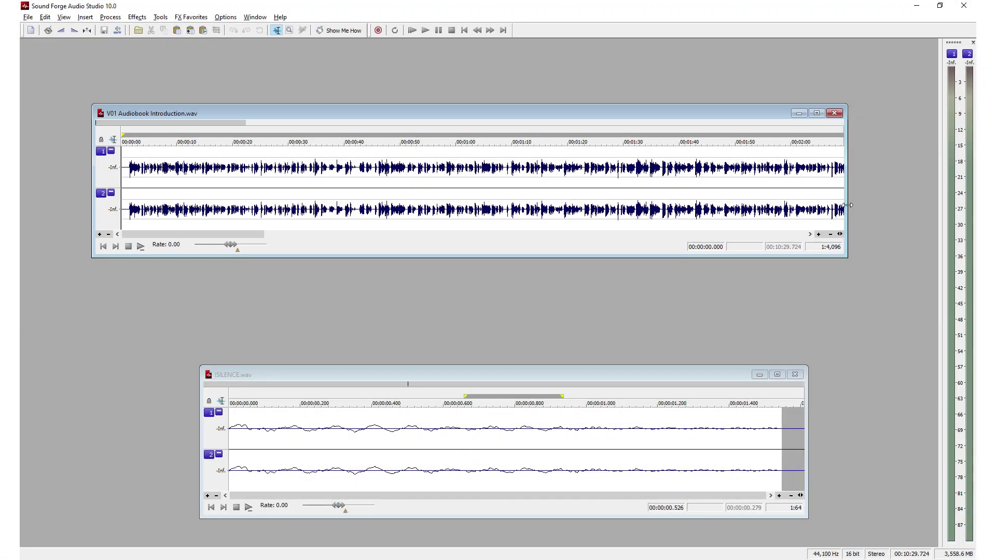
- Widen the V01 Audiobook Introduction window and make both channel waveforms taller
{"action": "left_click_drag", "start_coordinate": [846, 204], "coordinate": [660, 195]}
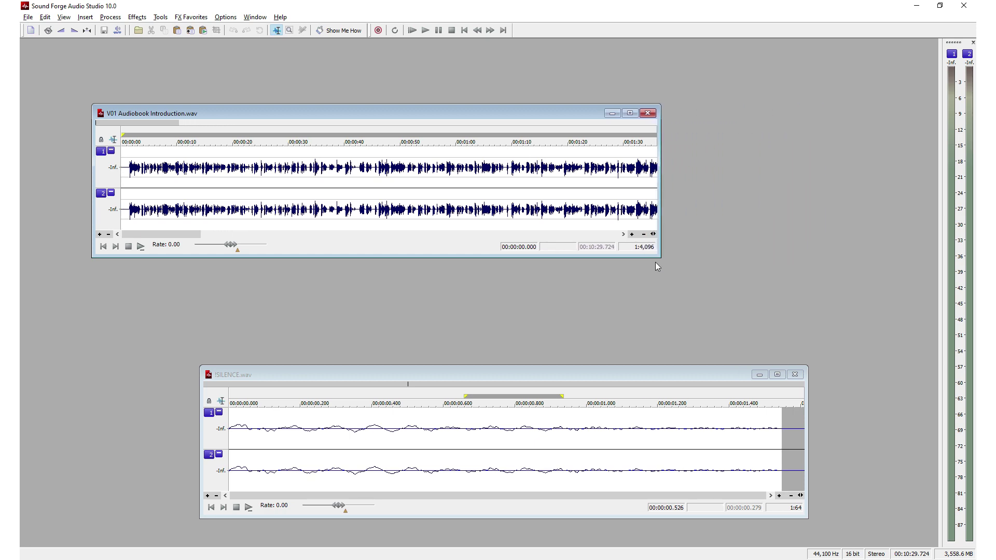
{"action": "left_click_drag", "start_coordinate": [658, 254], "coordinate": [881, 307]}
{"action": "scroll", "coordinate": [428, 231], "scroll_direction": "up", "scroll_amount": 2}
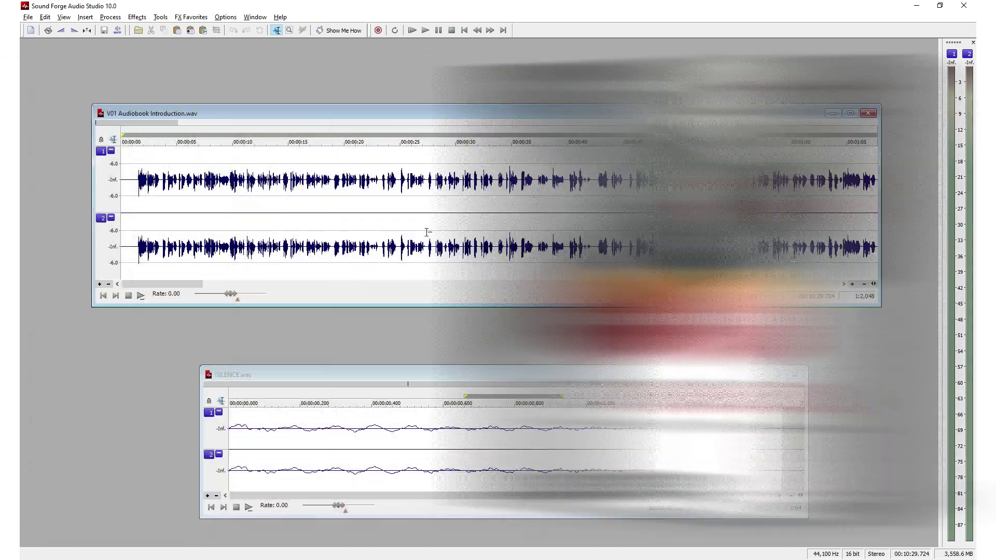
{"action": "key", "text": "shift+Up"}
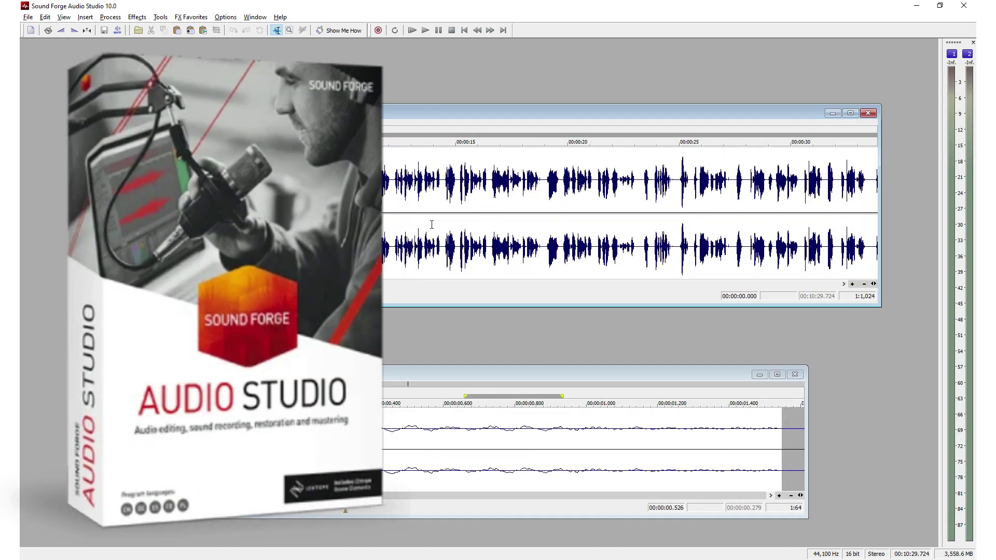
- Zoom in on the speech and scroll to about 37 seconds, placing the cursor there
{"action": "scroll", "coordinate": [432, 224], "scroll_direction": "up", "scroll_amount": 3}
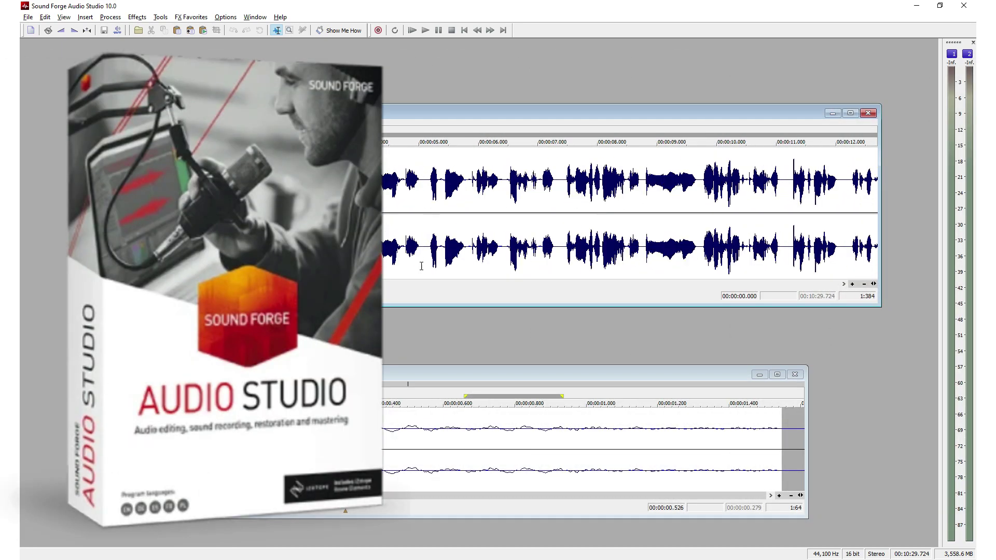
{"action": "scroll", "coordinate": [629, 213], "scroll_direction": "right", "scroll_amount": 10}
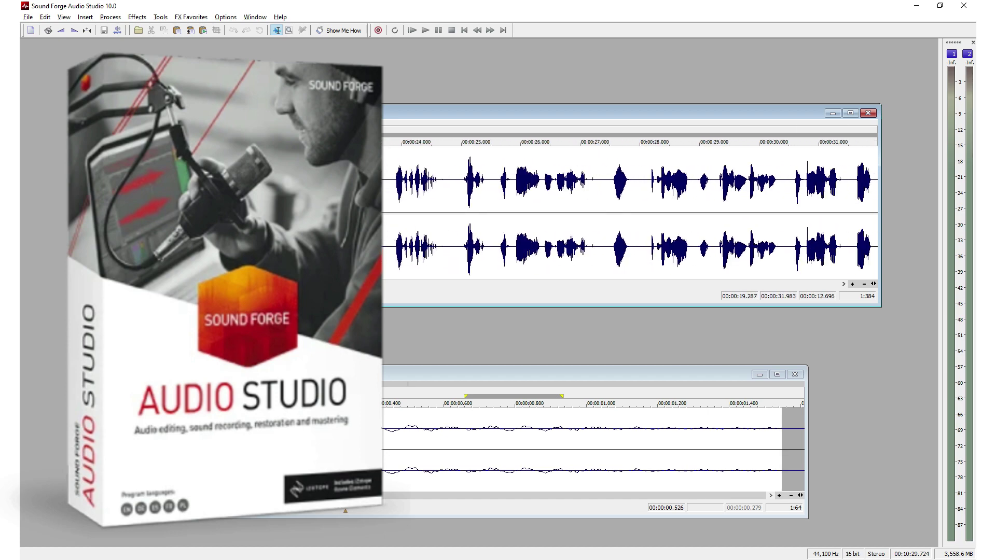
{"action": "scroll", "coordinate": [629, 212], "scroll_direction": "right", "scroll_amount": 3}
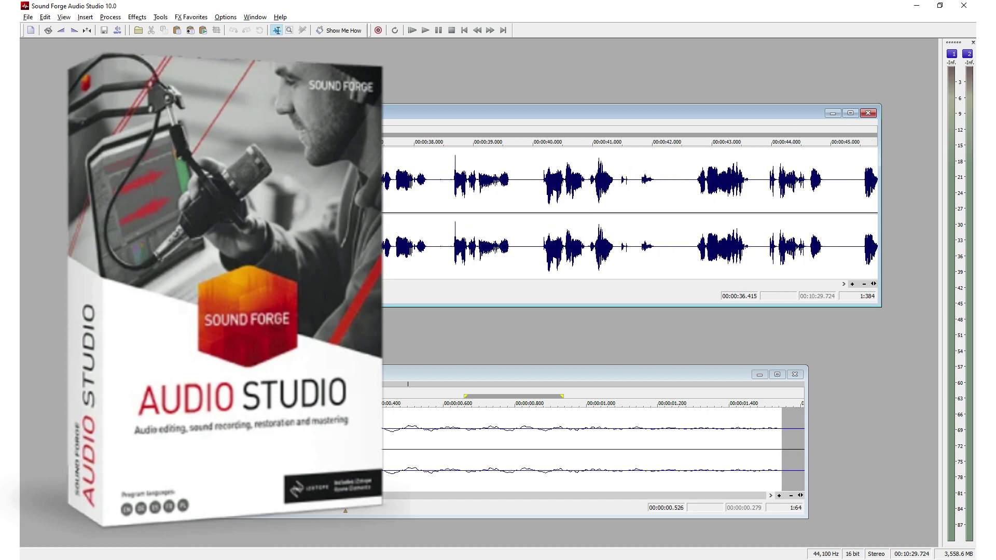
{"action": "left_click", "coordinate": [367, 193]}
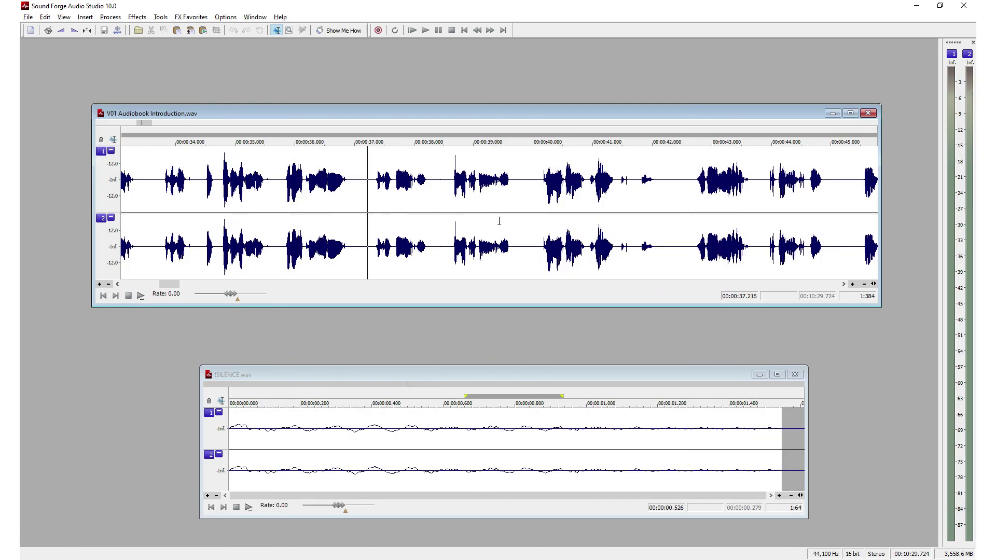
- Play the audiobook speech from 00:00:37.216 and stop, returning to that point
{"action": "key", "text": "space"}
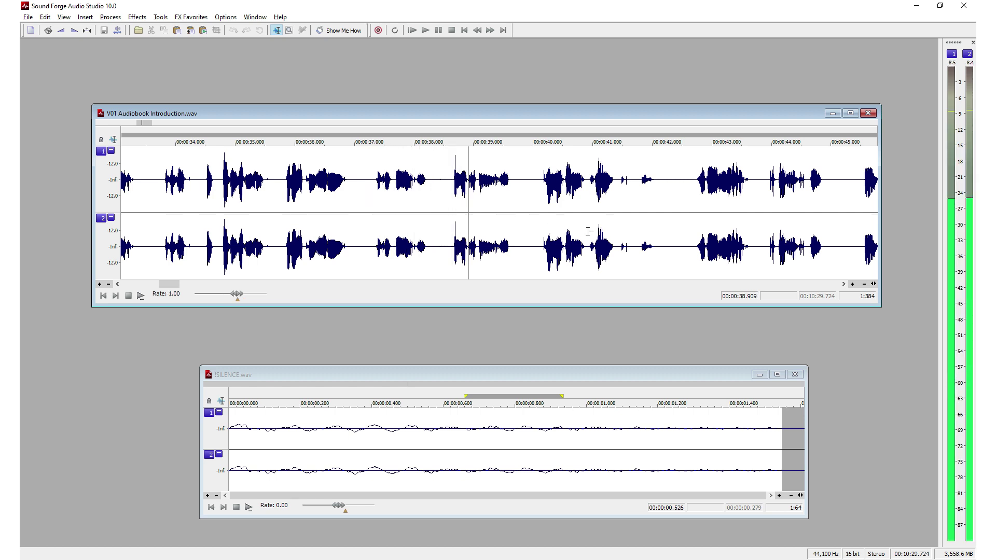
{"action": "key", "text": "space"}
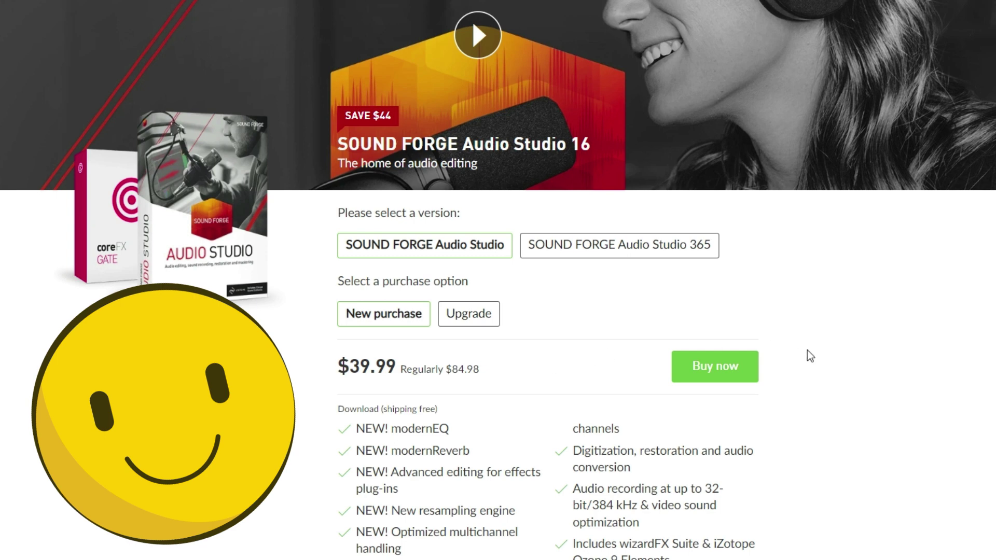
{"action": "scroll", "coordinate": [807, 351], "scroll_direction": "down", "scroll_amount": 3}
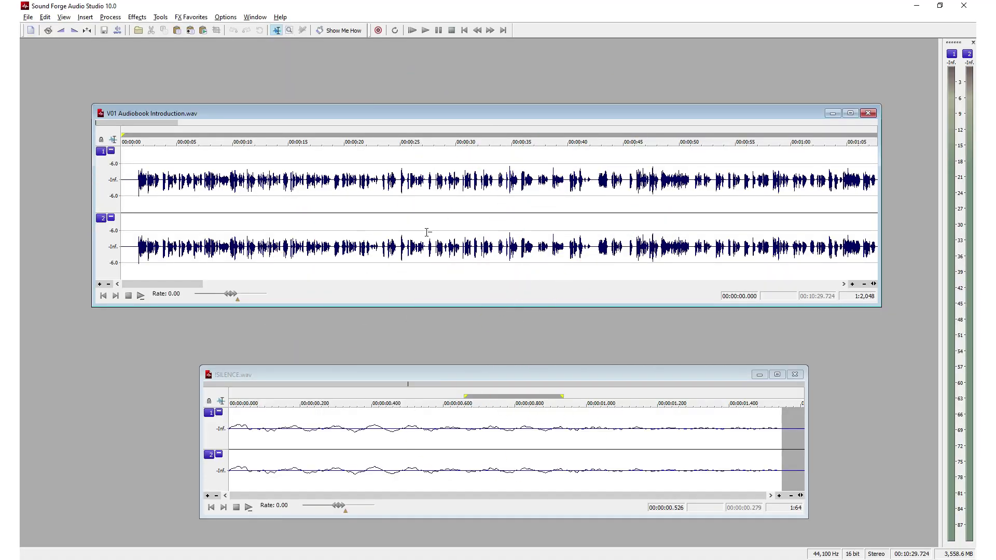
{"action": "scroll", "coordinate": [427, 231], "scroll_direction": "up", "scroll_amount": 1}
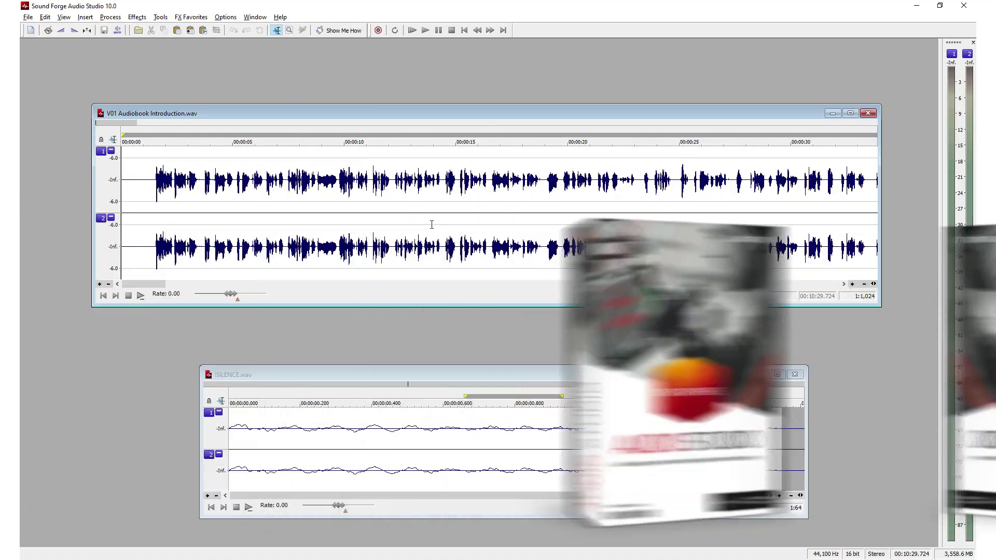
- Zoom the audiobook waveform to about 33–45 seconds and play the speech from near 36 seconds
{"action": "scroll", "coordinate": [432, 224], "scroll_direction": "up", "scroll_amount": 1}
{"action": "scroll", "coordinate": [431, 224], "scroll_direction": "up", "scroll_amount": 3}
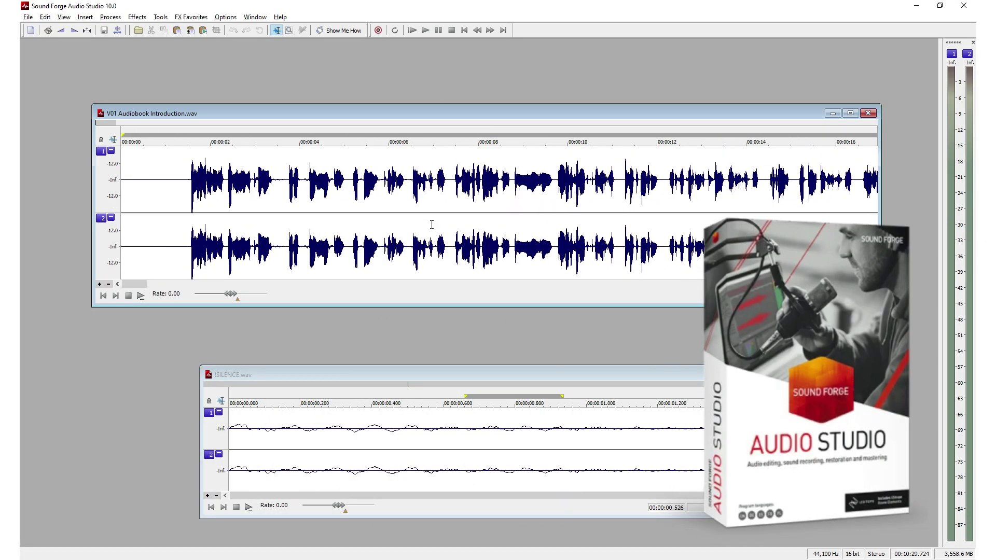
{"action": "left_click", "coordinate": [223, 284]}
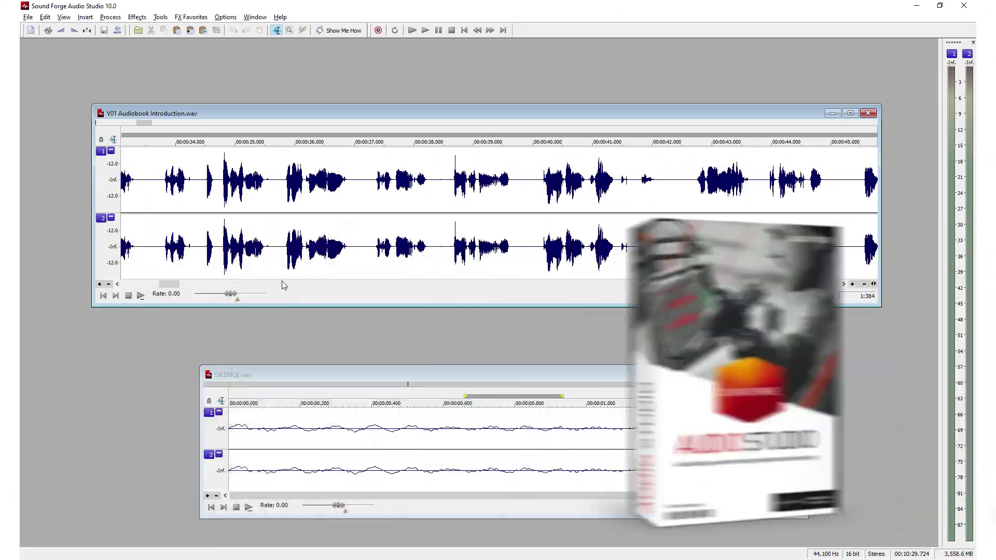
{"action": "left_click", "coordinate": [320, 199]}
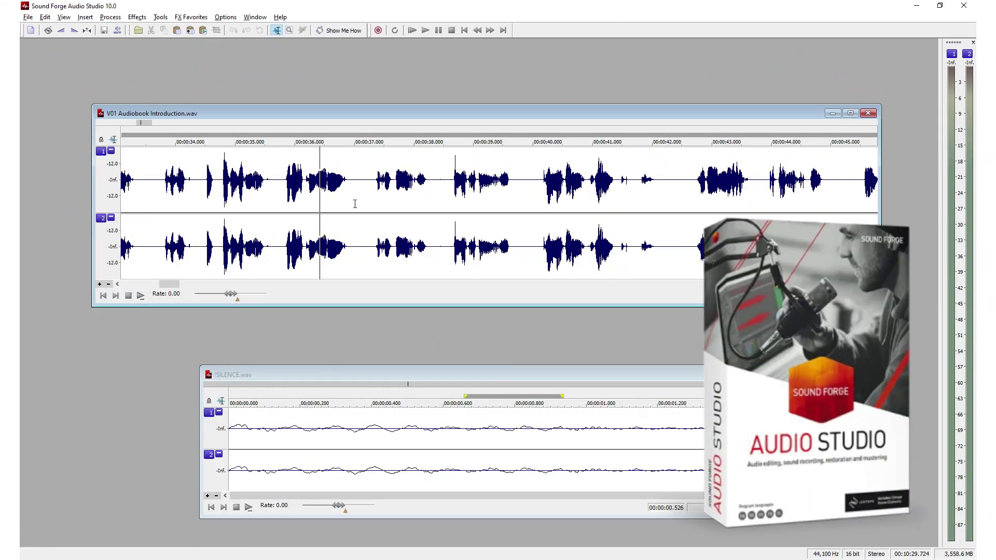
{"action": "left_click", "coordinate": [368, 193]}
{"action": "key", "text": "space"}
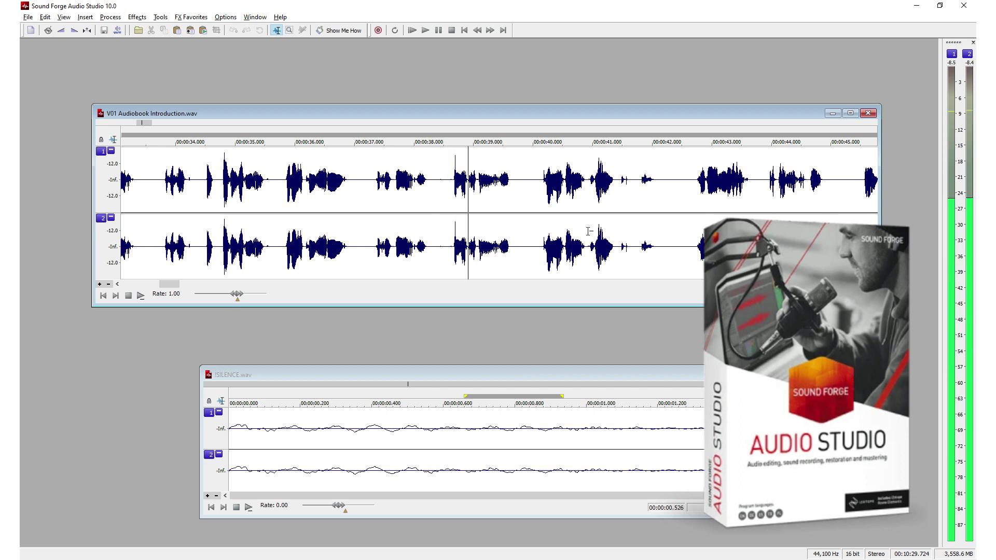
{"action": "key", "text": "space"}
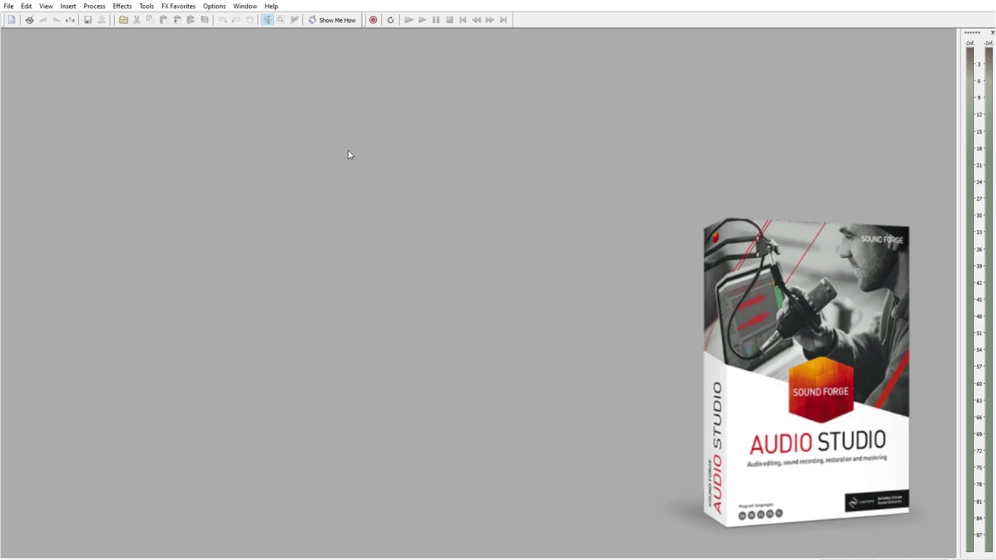
- Create a new 44,100 Hz, 24-bit stereo sound file via File > New
{"action": "left_click", "coordinate": [8, 5]}
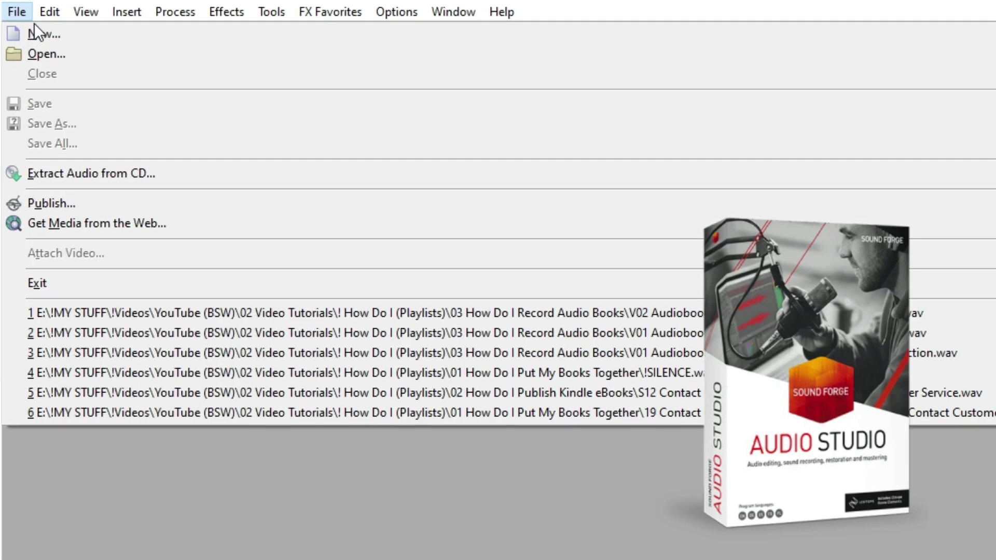
{"action": "left_click", "coordinate": [140, 62]}
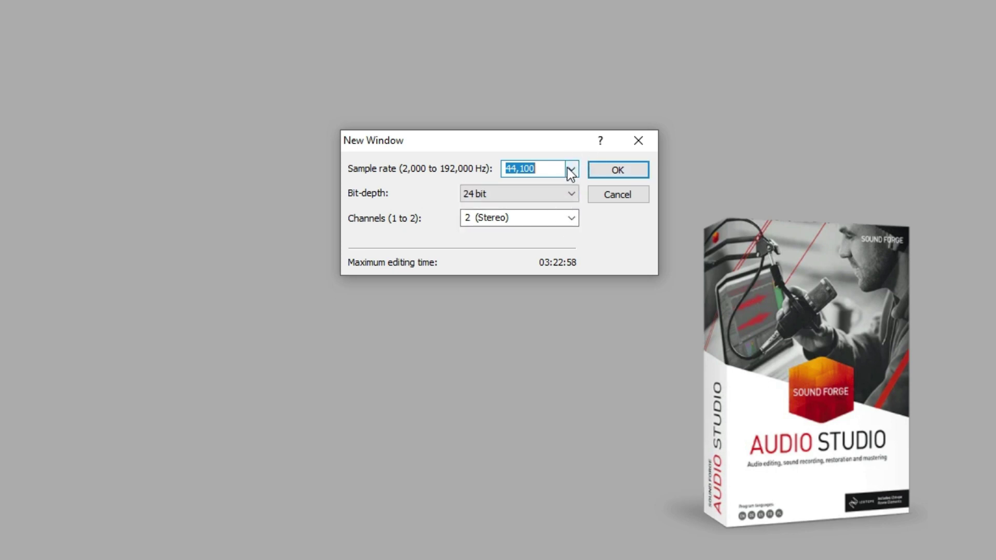
{"action": "left_click", "coordinate": [642, 169]}
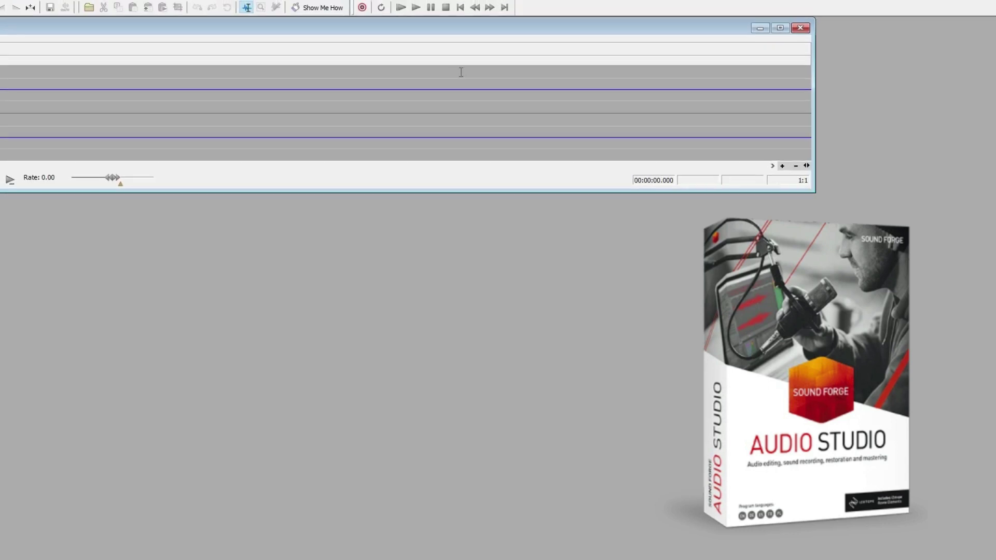
- Record about 23 seconds of stereo speech into Sound 1, then move its window down
{"action": "left_click_drag", "start_coordinate": [477, 49], "coordinate": [532, 116]}
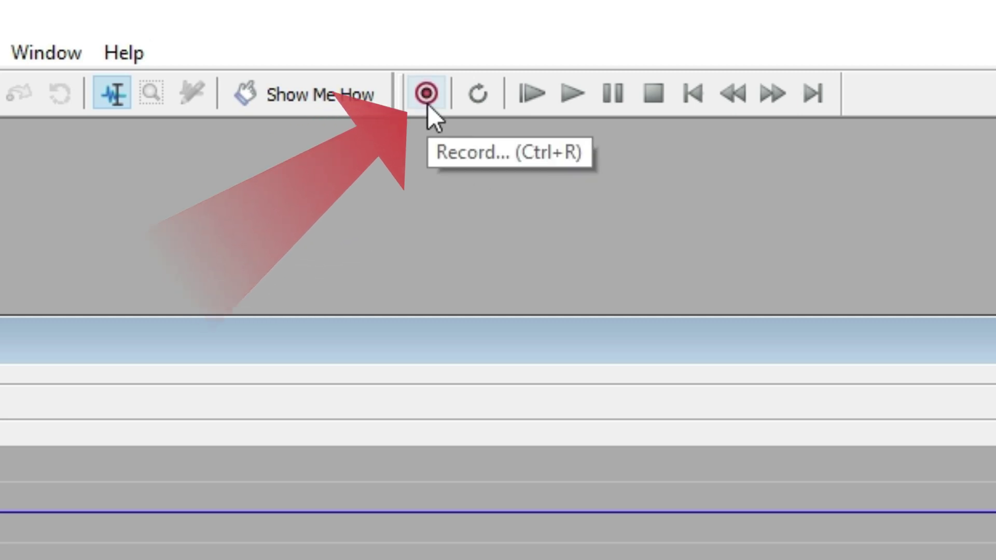
{"action": "left_click", "coordinate": [427, 103]}
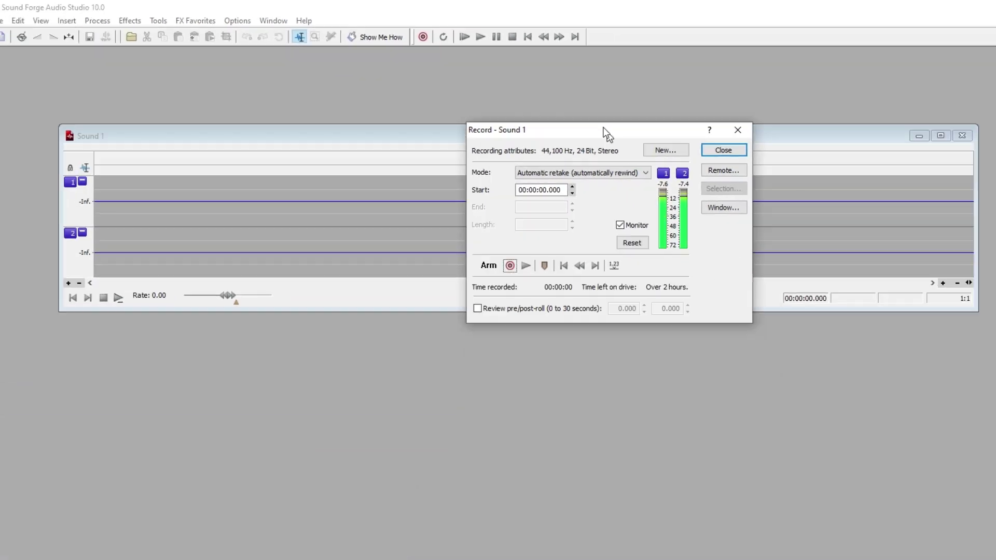
{"action": "left_click_drag", "start_coordinate": [519, 106], "coordinate": [529, 110]}
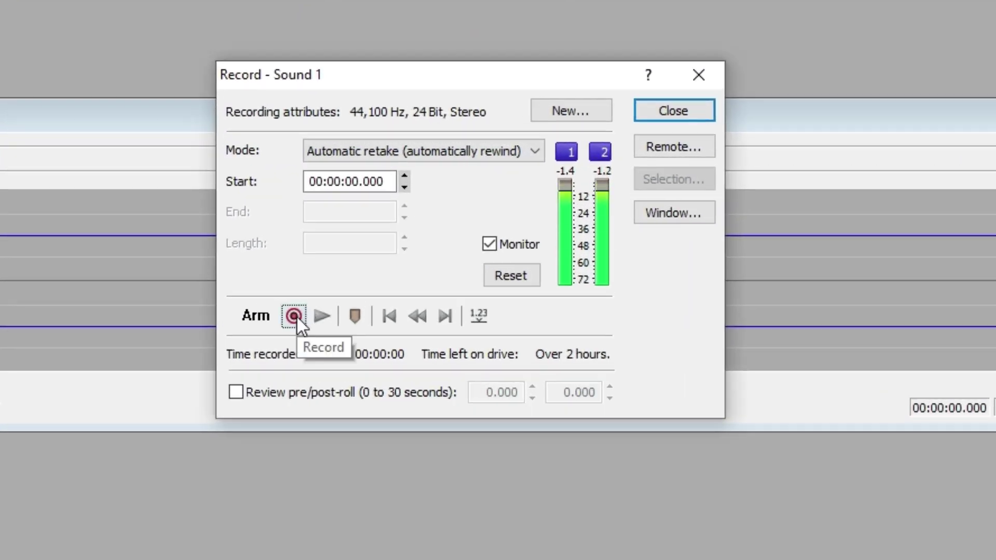
{"action": "left_click", "coordinate": [294, 316]}
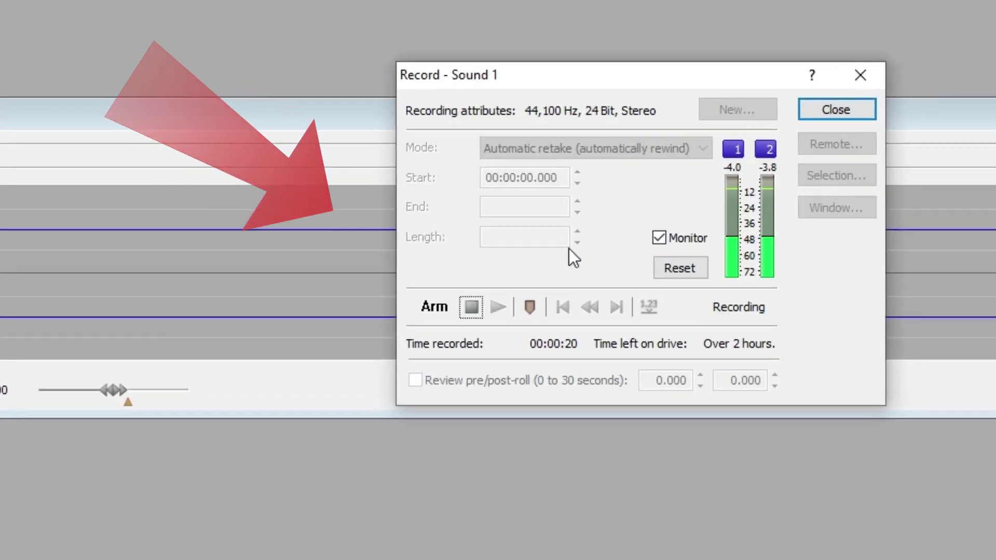
{"action": "left_click", "coordinate": [472, 307]}
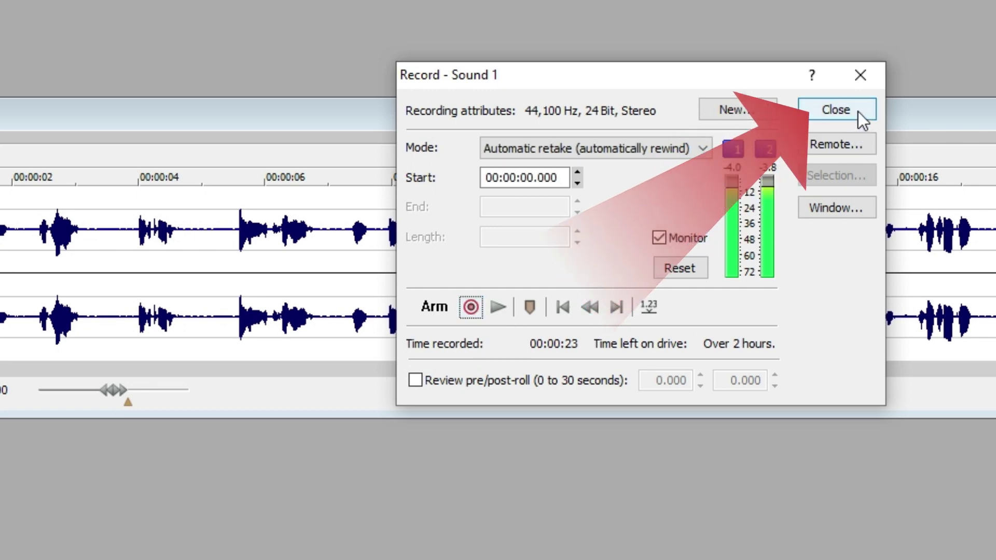
{"action": "left_click", "coordinate": [856, 111]}
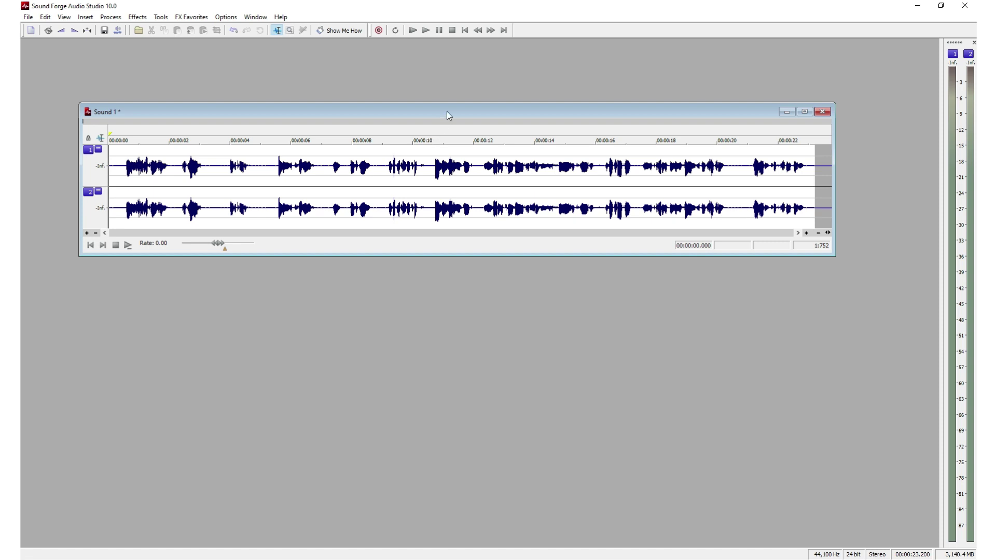
{"action": "left_click_drag", "start_coordinate": [448, 115], "coordinate": [429, 370]}
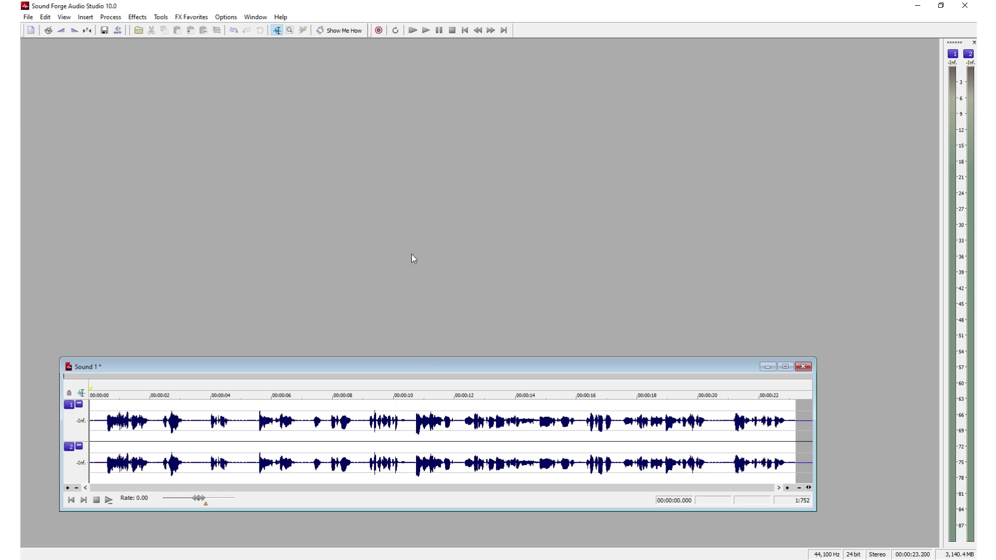
- Create another 44,100 Hz 24-bit stereo window, Sound 2, and move it lower
{"action": "left_click", "coordinate": [28, 17]}
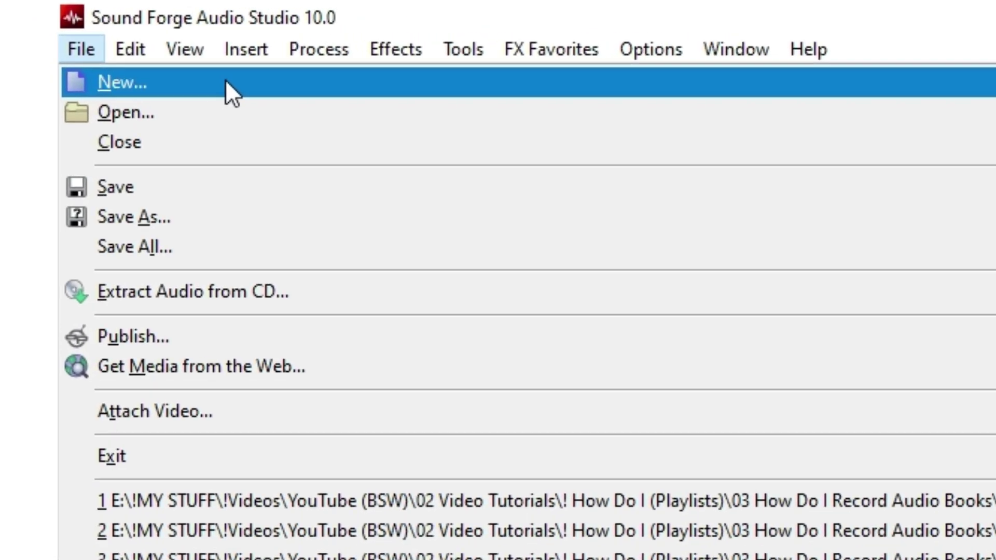
{"action": "left_click", "coordinate": [227, 81]}
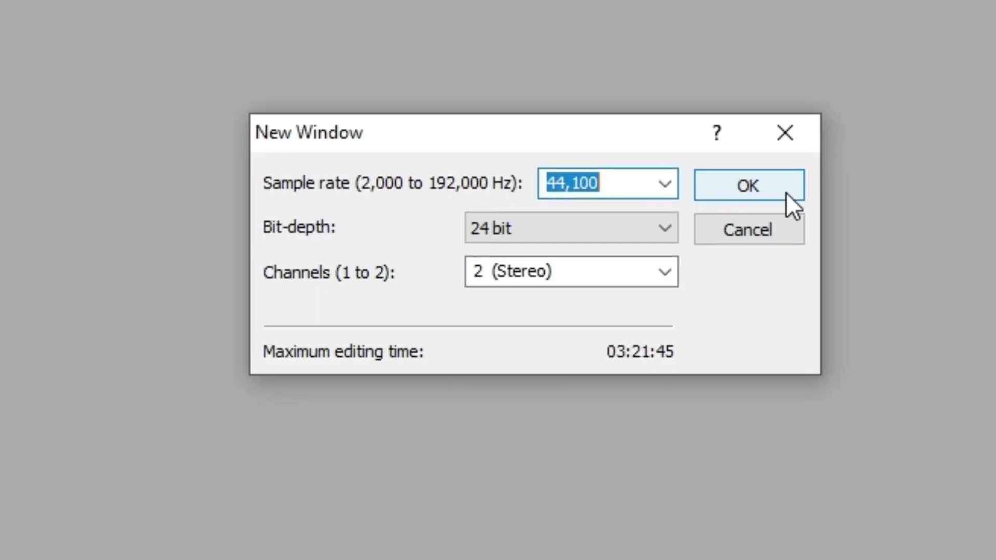
{"action": "left_click", "coordinate": [681, 183]}
{"action": "left_click_drag", "start_coordinate": [523, 70], "coordinate": [560, 154]}
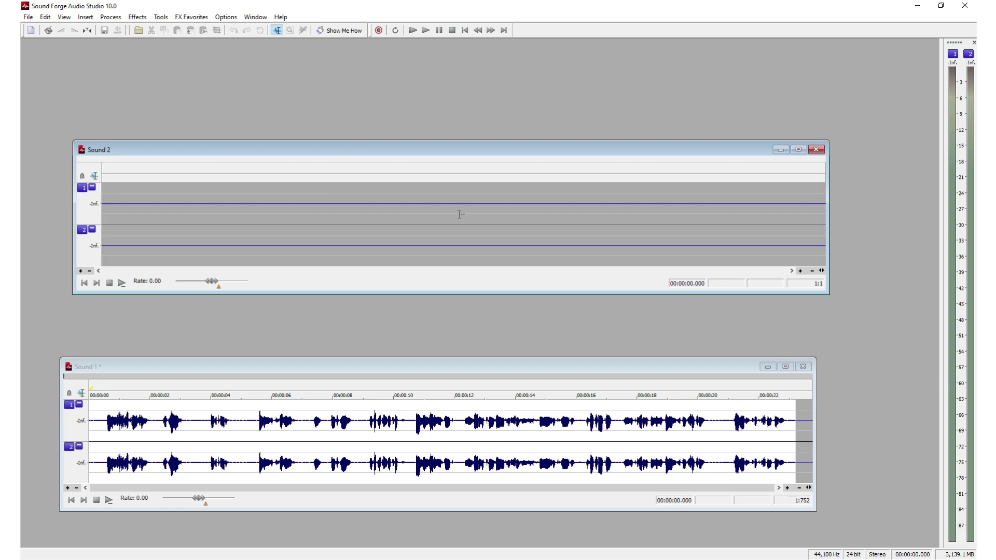
- Record about 13.6 seconds of speech into Sound 2
{"action": "left_click", "coordinate": [379, 31]}
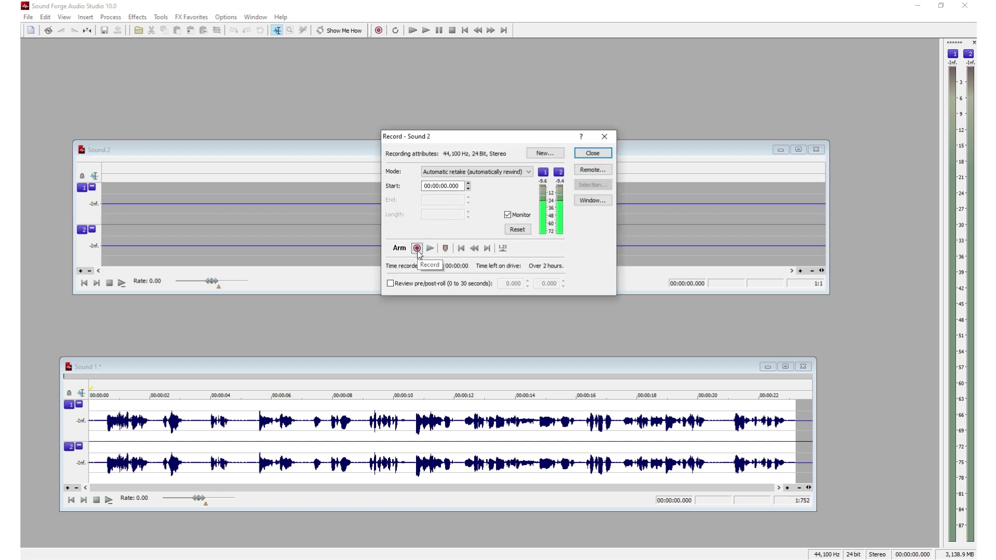
{"action": "left_click", "coordinate": [417, 248]}
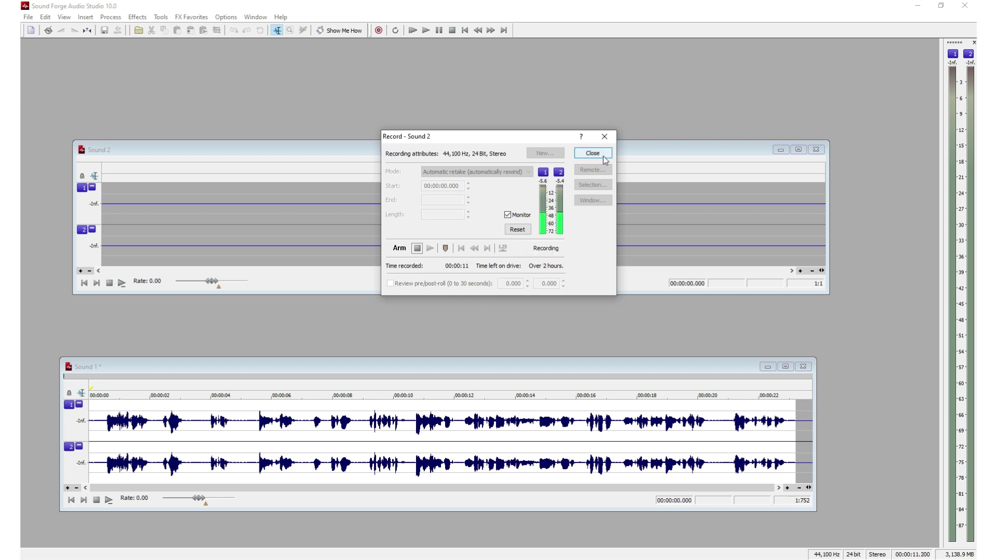
{"action": "left_click", "coordinate": [592, 153]}
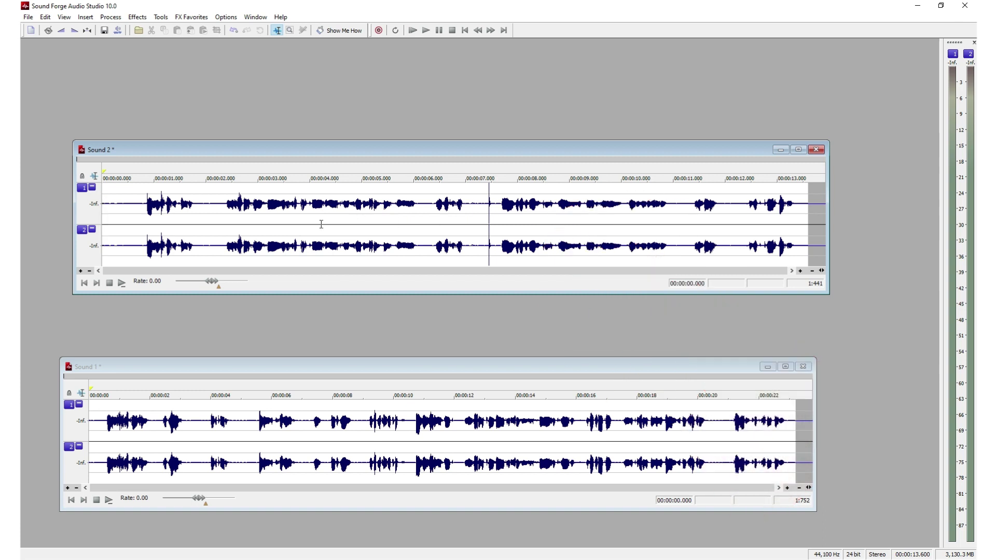
- Stack the Sound 2 window at the top with Sound 1 beneath it
{"action": "left_click", "coordinate": [117, 368]}
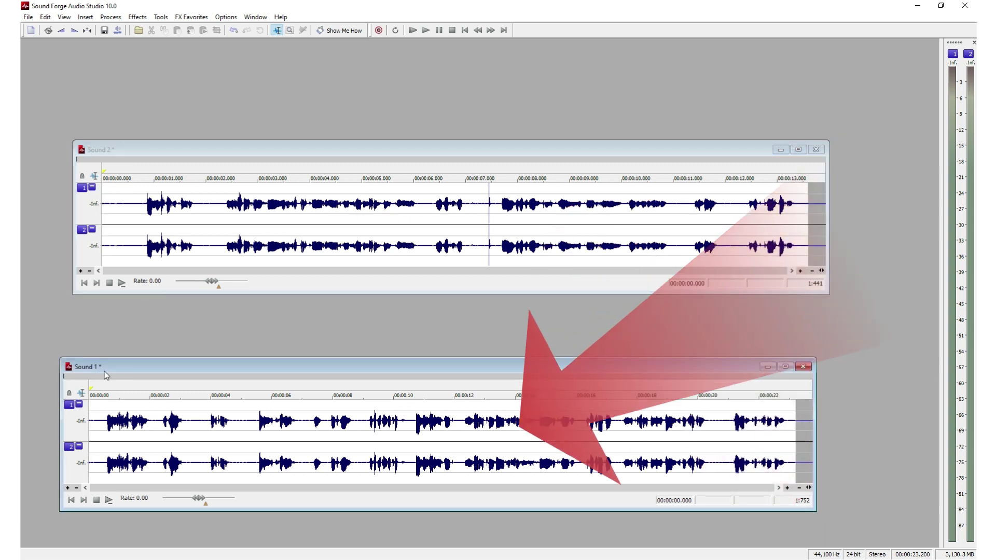
{"action": "left_click", "coordinate": [126, 151]}
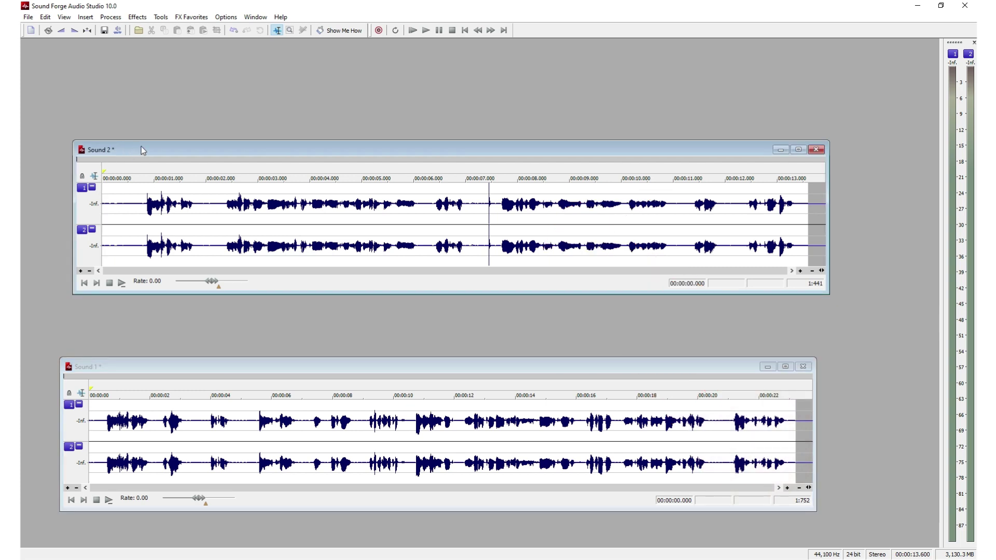
{"action": "left_click_drag", "start_coordinate": [186, 150], "coordinate": [258, 317]}
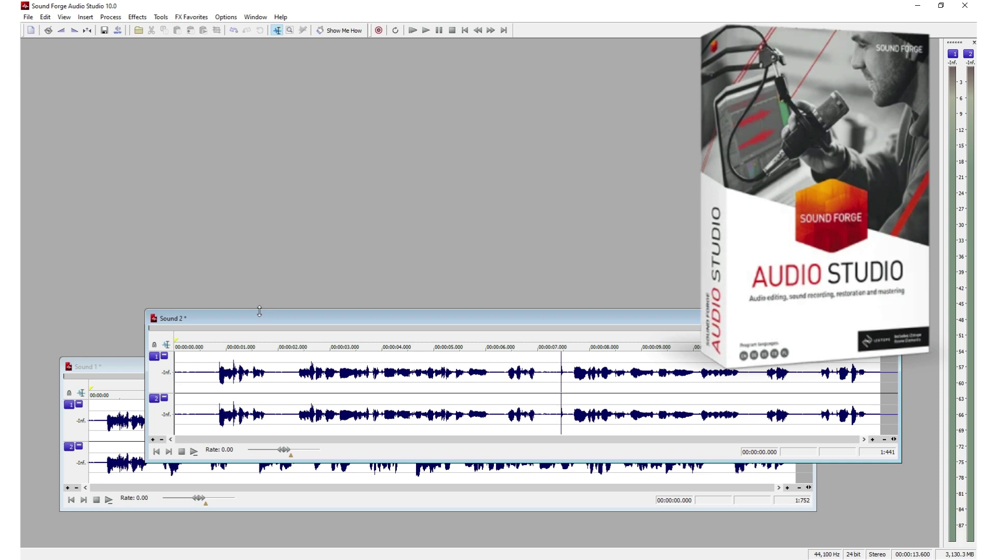
{"action": "left_click_drag", "start_coordinate": [269, 321], "coordinate": [226, 110]}
{"action": "left_click_drag", "start_coordinate": [231, 364], "coordinate": [247, 293]}
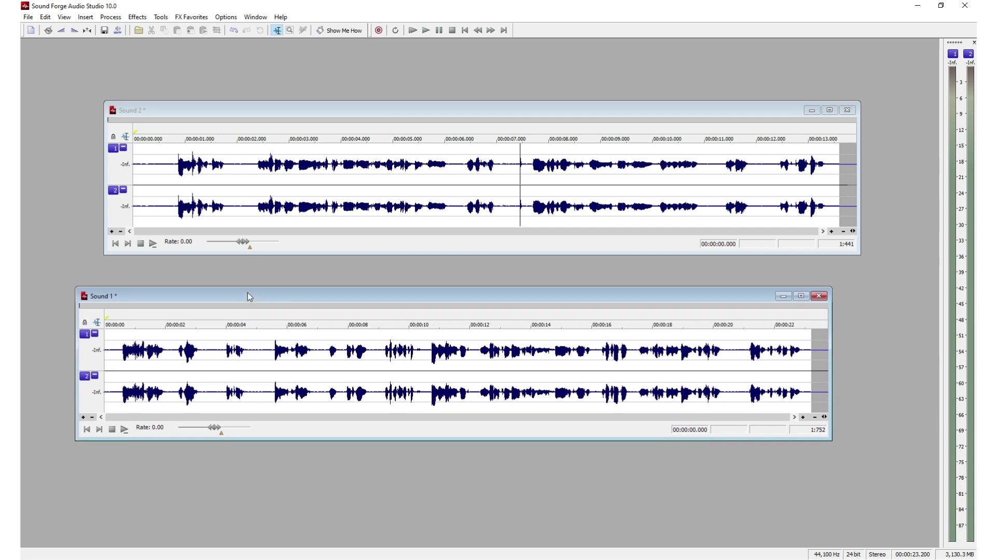
- Reposition Sound 1 and Sound 2 and make the Sound 2 window taller
{"action": "left_click_drag", "start_coordinate": [247, 294], "coordinate": [231, 380]}
{"action": "mouse_move", "coordinate": [300, 110]}
{"action": "left_mouse_down"}
{"action": "mouse_move", "coordinate": [348, 235]}
{"action": "mouse_move", "coordinate": [323, 343]}
{"action": "mouse_move", "coordinate": [305, 126]}
{"action": "left_mouse_up"}
{"action": "scroll", "coordinate": [334, 197], "scroll_direction": "up", "scroll_amount": 4}
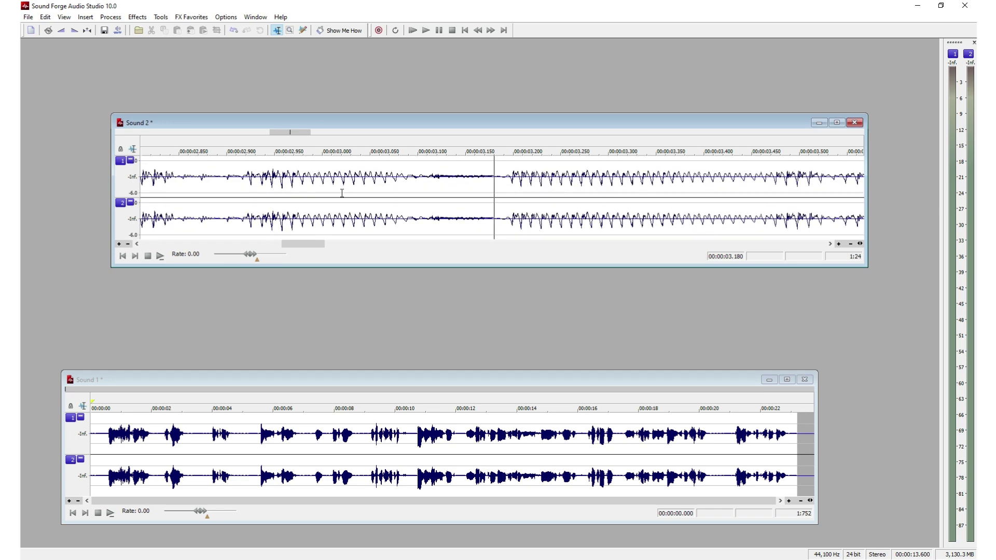
{"action": "scroll", "coordinate": [341, 193], "scroll_direction": "up", "scroll_amount": 4}
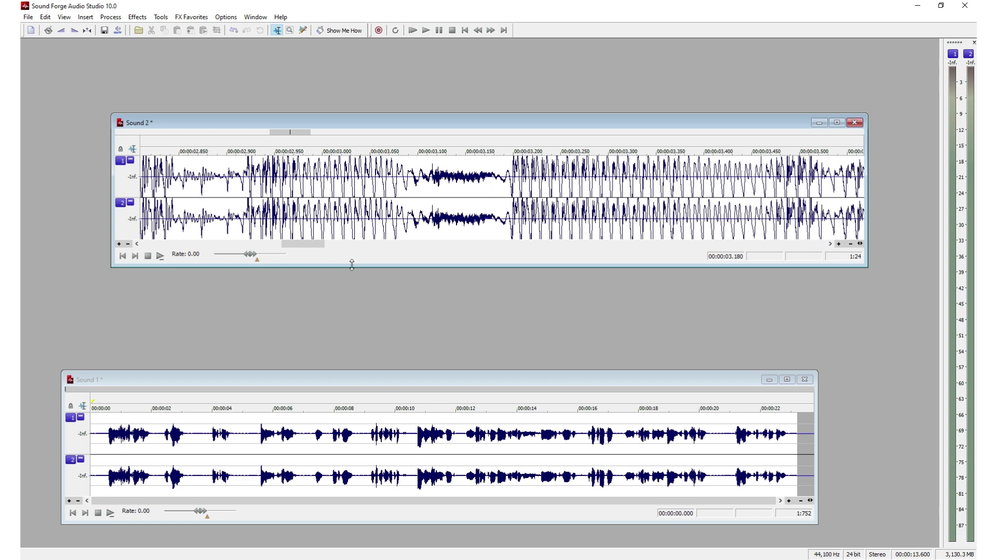
{"action": "left_click_drag", "start_coordinate": [352, 266], "coordinate": [351, 330]}
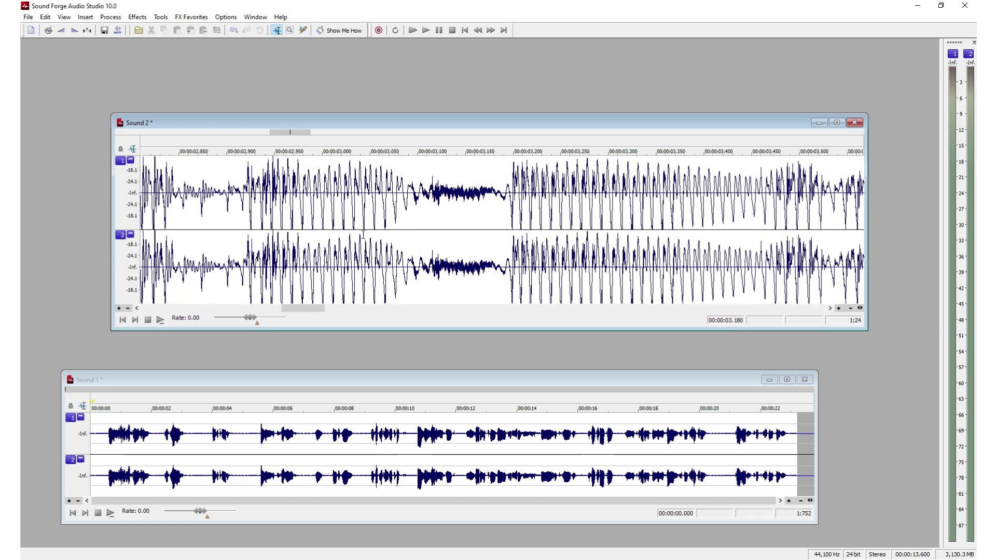
- Zoom in horizontally and vertically on Sound 2's recorded waveform
{"action": "scroll", "coordinate": [363, 234], "scroll_direction": "down", "scroll_amount": 4}
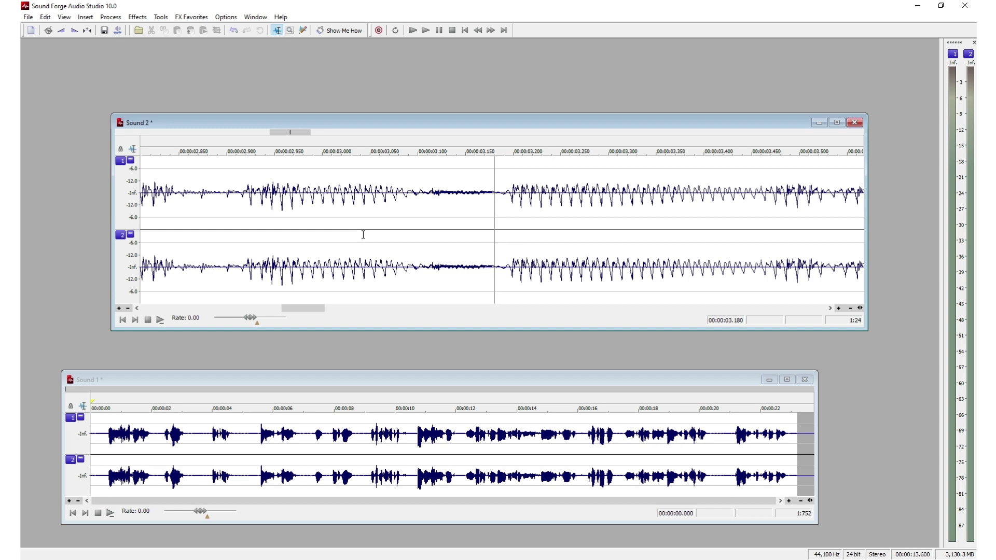
{"action": "scroll", "coordinate": [363, 235], "scroll_direction": "up", "scroll_amount": 6}
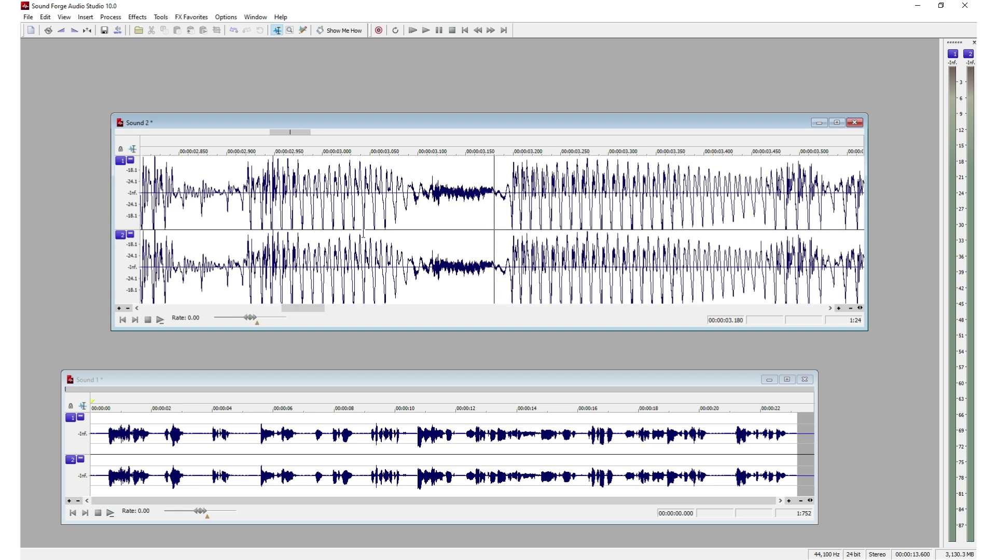
{"action": "scroll", "coordinate": [363, 234], "scroll_direction": "down", "scroll_amount": 4}
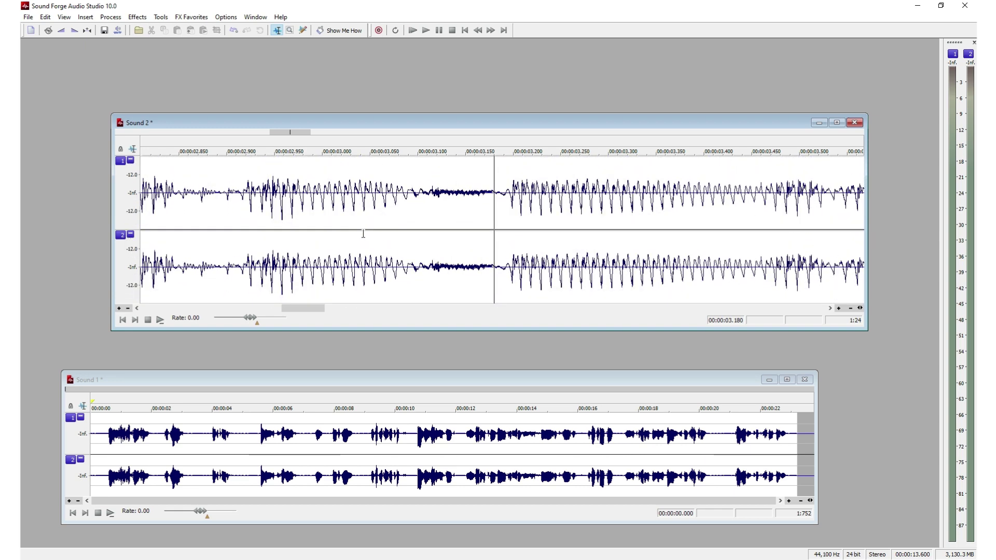
{"action": "scroll", "coordinate": [363, 234], "scroll_direction": "up", "scroll_amount": 3}
{"action": "scroll", "coordinate": [363, 234], "scroll_direction": "down", "scroll_amount": 5}
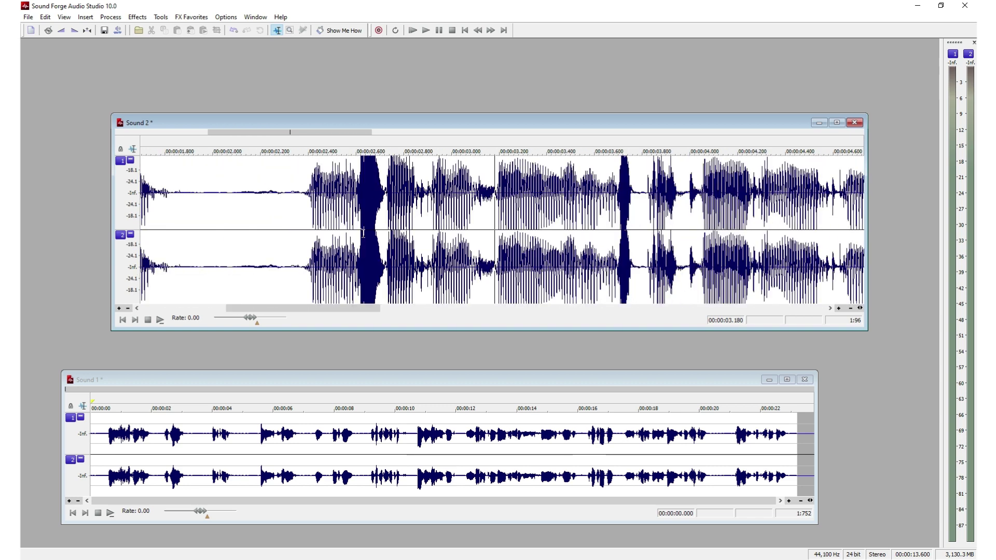
{"action": "scroll", "coordinate": [363, 235], "scroll_direction": "down", "scroll_amount": 1}
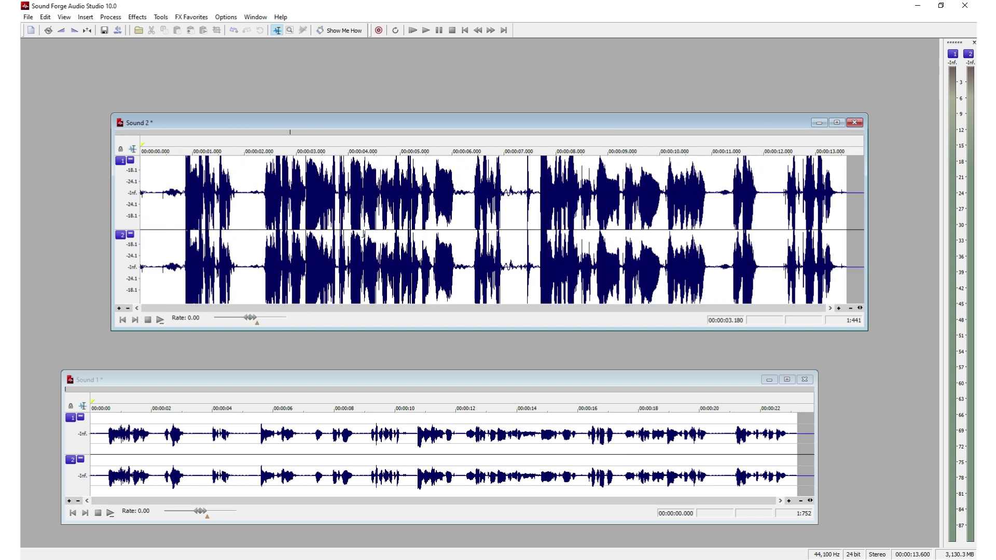
{"action": "scroll", "coordinate": [363, 235], "scroll_direction": "up", "scroll_amount": 4}
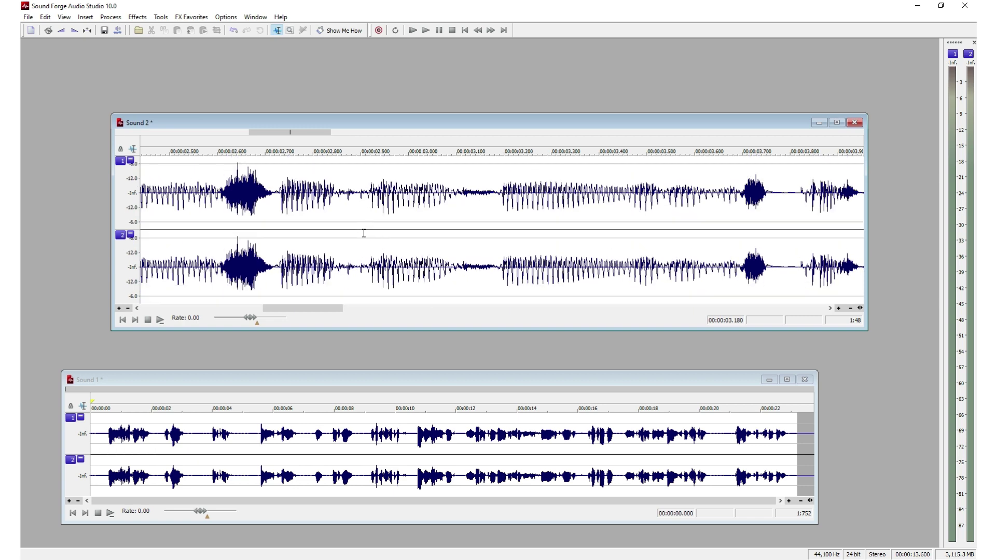
{"action": "scroll", "coordinate": [363, 234], "scroll_direction": "down", "scroll_amount": 2}
{"action": "scroll", "coordinate": [364, 233], "scroll_direction": "up", "scroll_amount": 3}
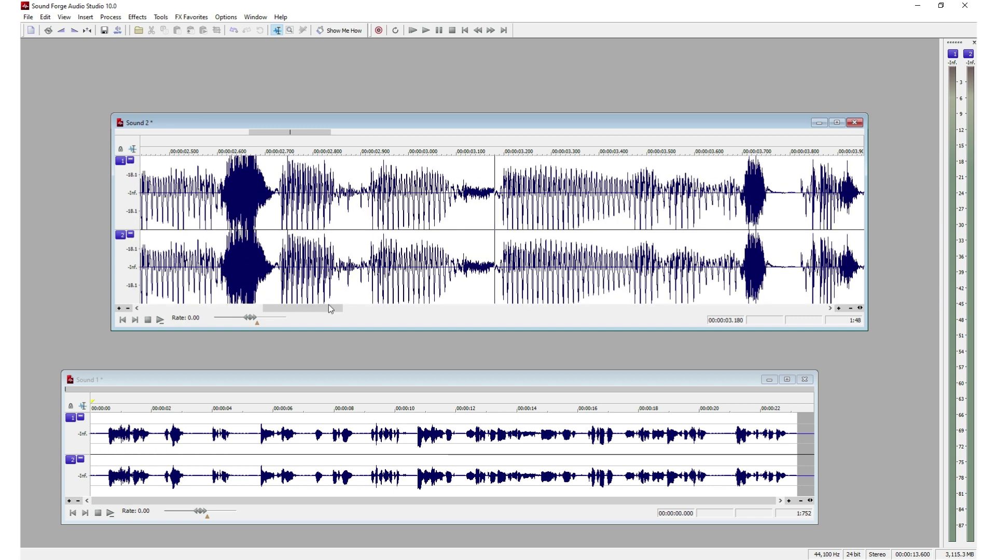
- Select the quiet stretch after 6 seconds in Sound 2 and delete it
{"action": "left_click_drag", "start_coordinate": [334, 307], "coordinate": [495, 308]}
{"action": "left_click_drag", "start_coordinate": [330, 219], "coordinate": [488, 245]}
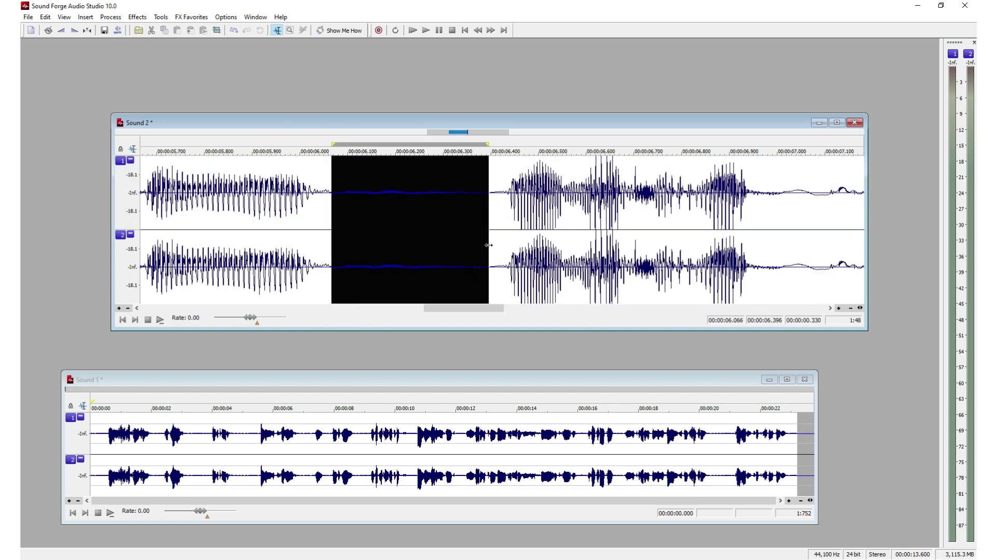
{"action": "key", "text": "Delete"}
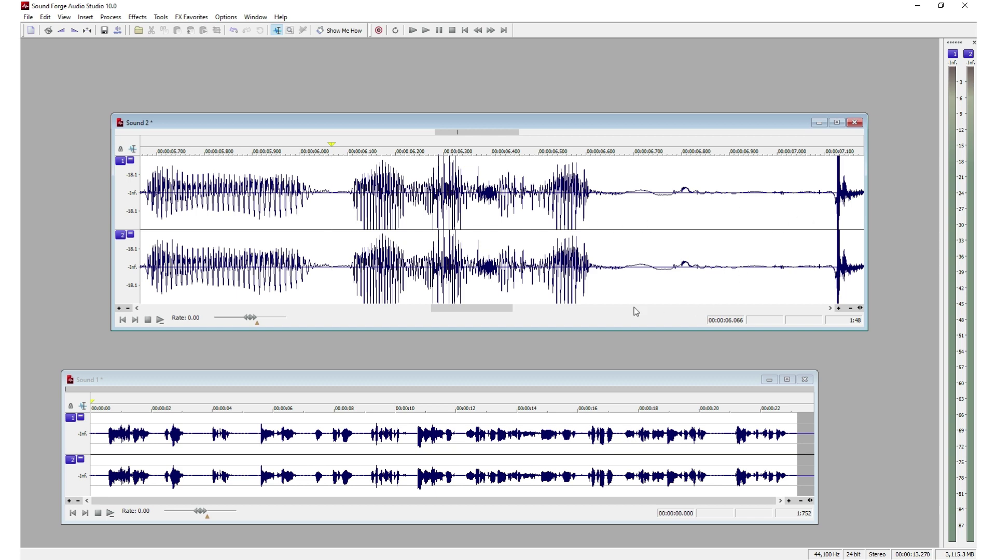
- Delete the 6.066–7.343 second stretch, leaving Sound 2 at 11.993 seconds
{"action": "left_click_drag", "start_coordinate": [499, 309], "coordinate": [535, 316]}
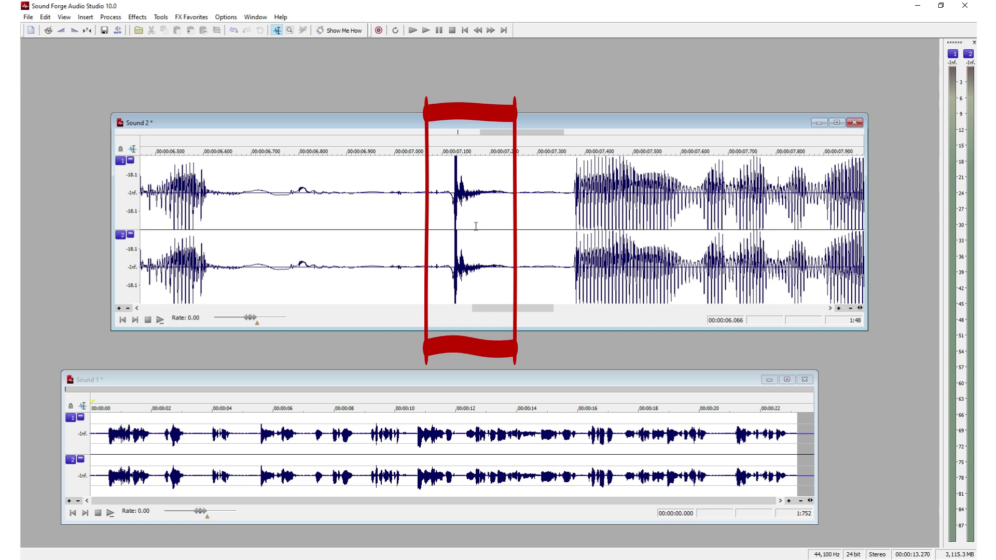
{"action": "scroll", "coordinate": [476, 226], "scroll_direction": "down", "scroll_amount": 1}
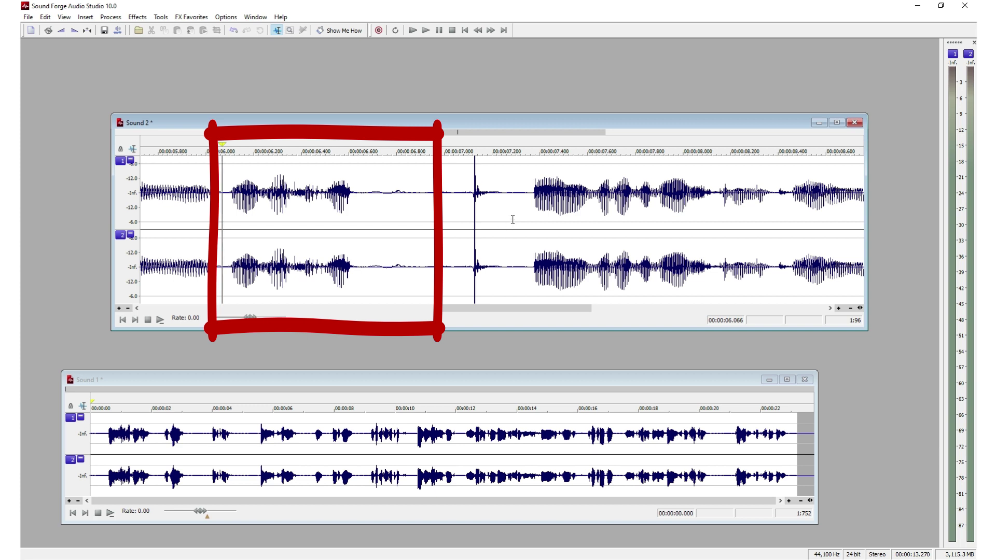
{"action": "scroll", "coordinate": [513, 219], "scroll_direction": "down", "scroll_amount": 1}
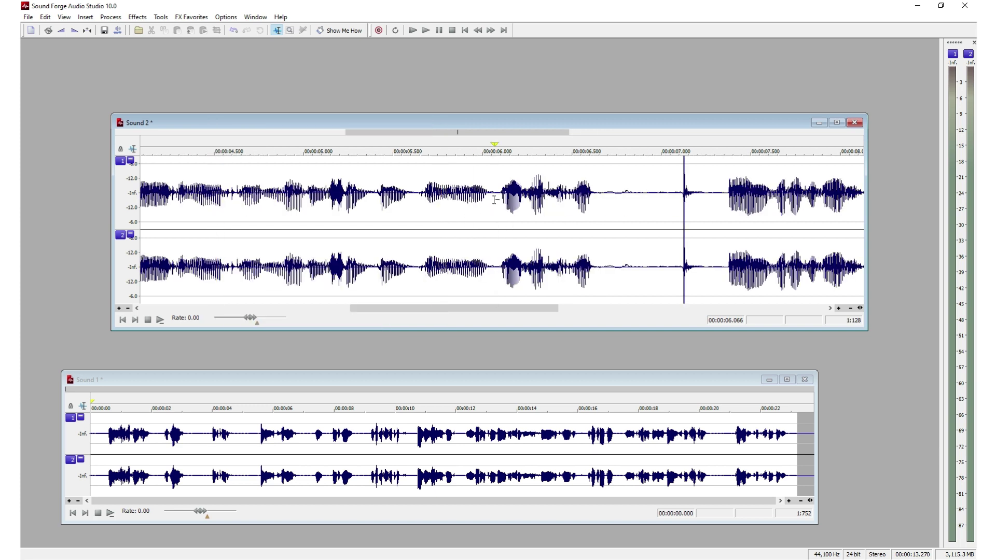
{"action": "mouse_move", "coordinate": [495, 206]}
{"action": "left_mouse_down"}
{"action": "mouse_move", "coordinate": [555, 238]}
{"action": "mouse_move", "coordinate": [722, 240]}
{"action": "left_mouse_up"}
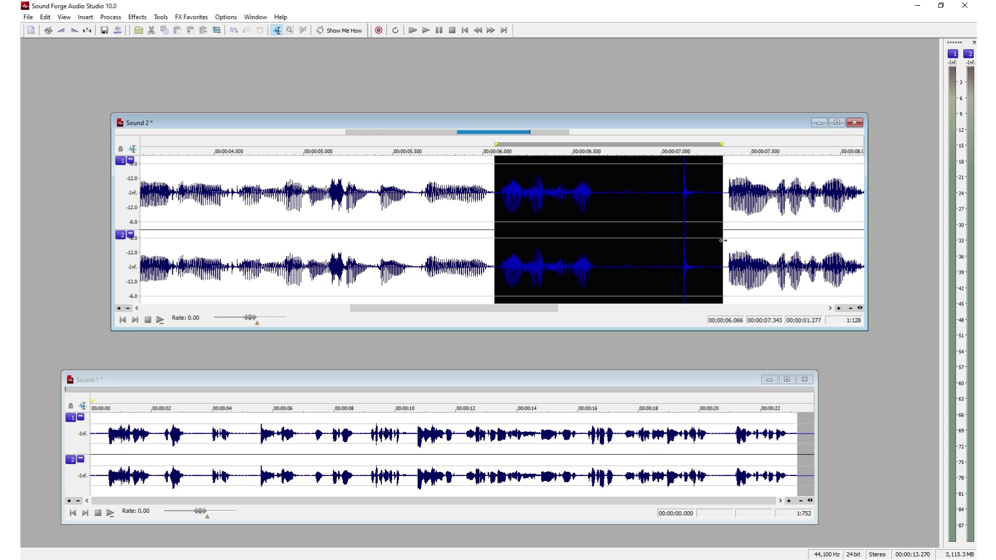
{"action": "key", "text": "Delete"}
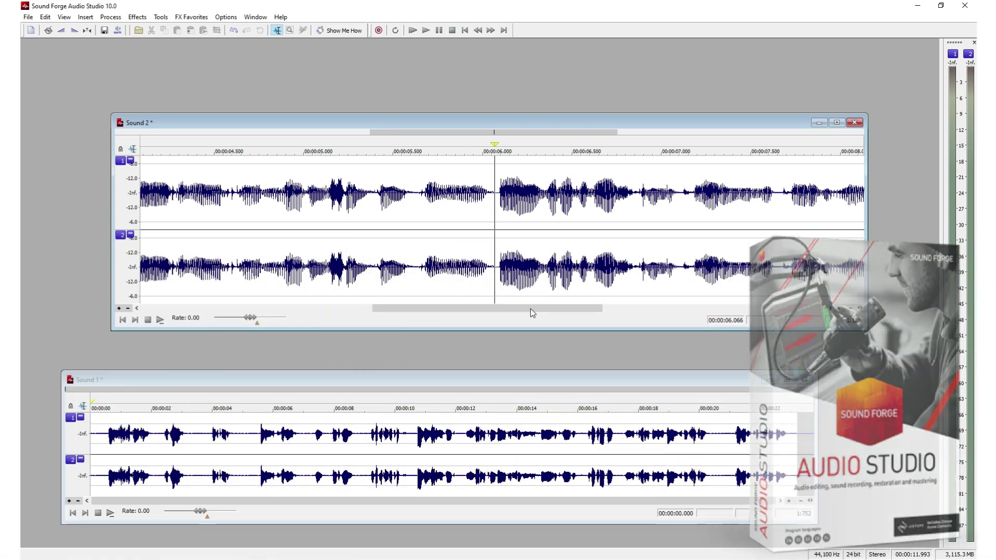
- Select the quiet stretch from 9.379 to 9.800 seconds in Sound 2 and enlarge its height
{"action": "left_click_drag", "start_coordinate": [532, 312], "coordinate": [603, 311]}
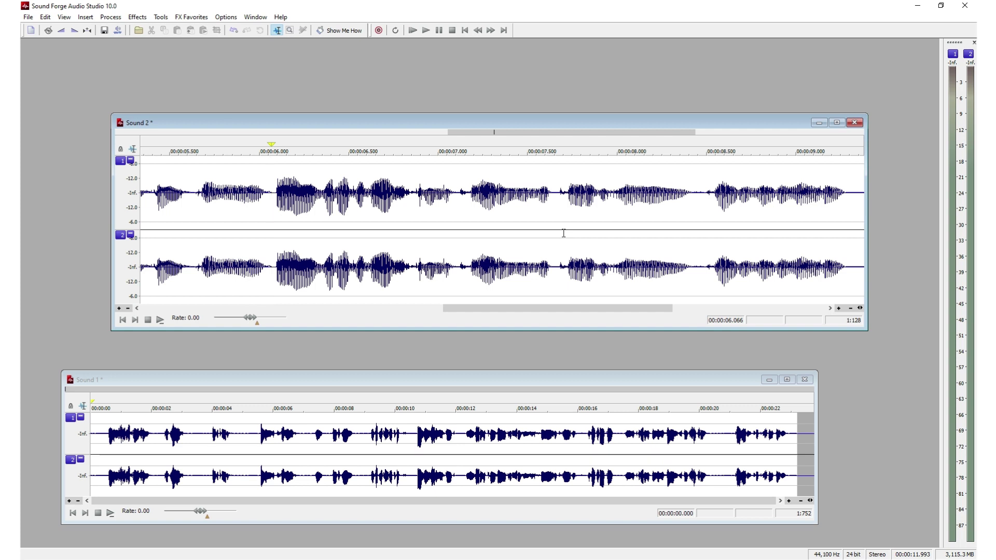
{"action": "left_click_drag", "start_coordinate": [586, 311], "coordinate": [679, 308]}
{"action": "scroll", "coordinate": [647, 207], "scroll_direction": "up", "scroll_amount": 1}
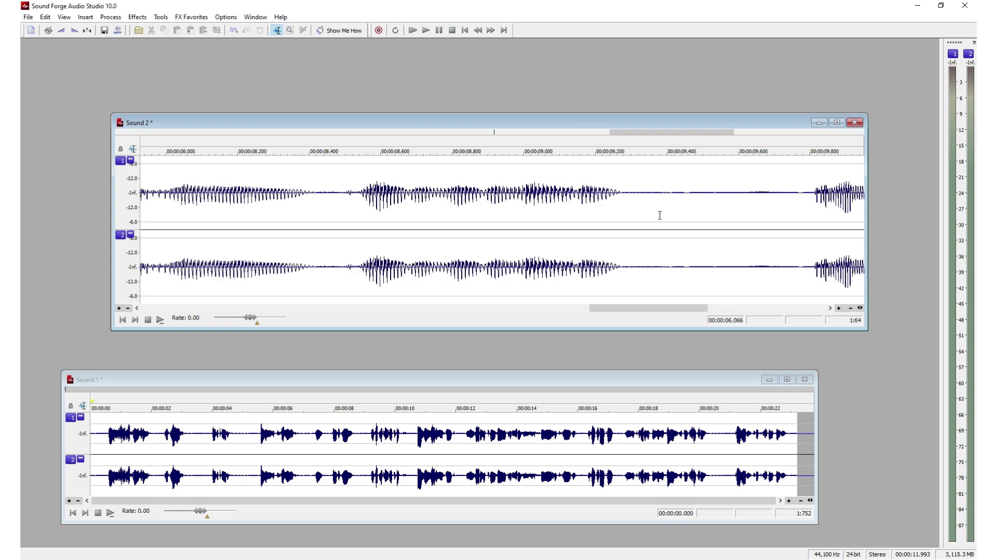
{"action": "left_click_drag", "start_coordinate": [659, 215], "coordinate": [809, 230]}
{"action": "key", "text": "shift+Up"}
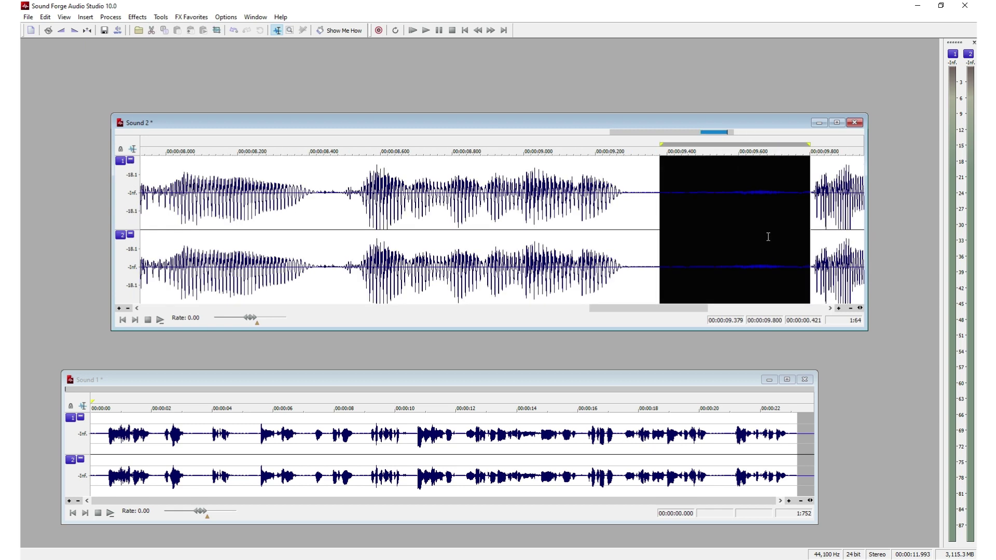
- Zoom in on that stretch and drop the cursor at 9.763 seconds
{"action": "scroll", "coordinate": [746, 234], "scroll_direction": "down", "scroll_amount": 1}
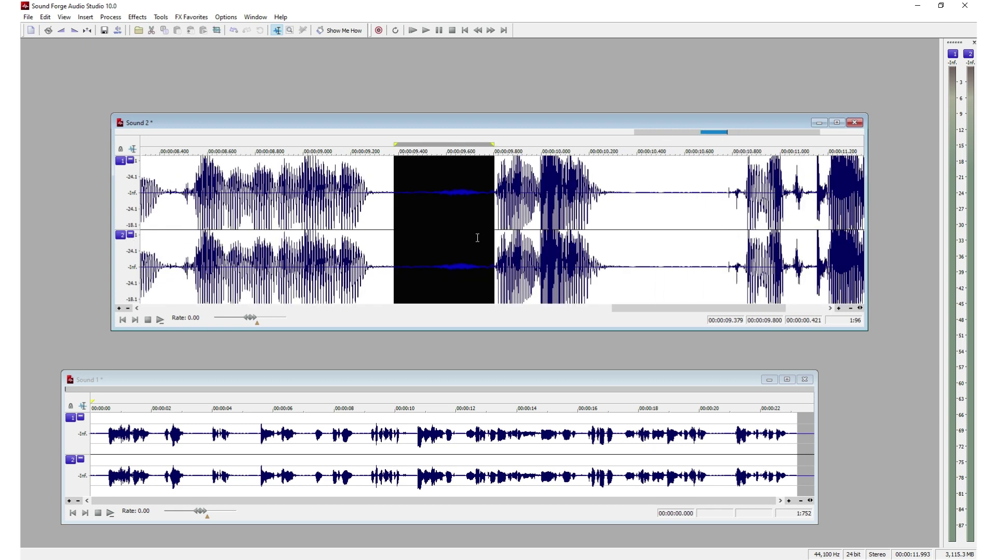
{"action": "scroll", "coordinate": [477, 238], "scroll_direction": "up", "scroll_amount": 4}
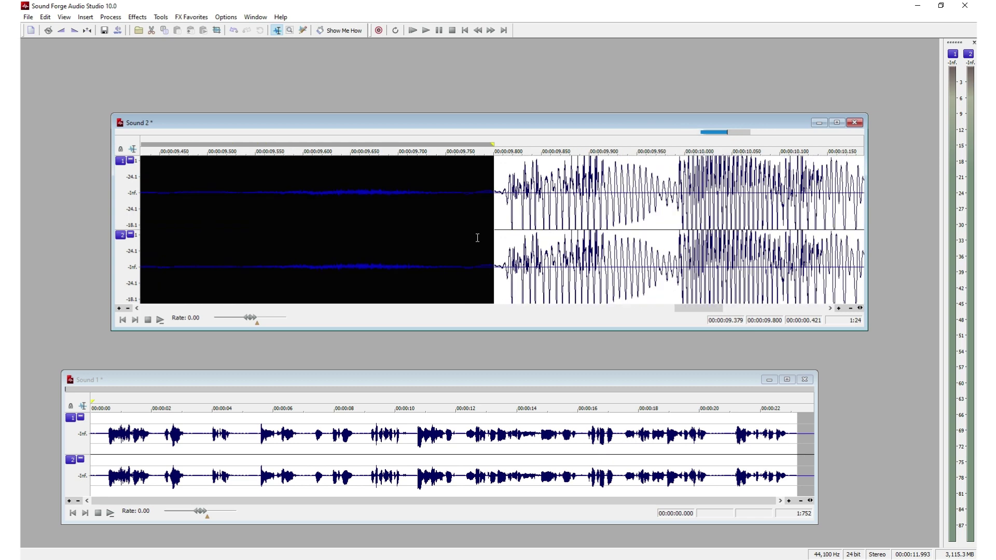
{"action": "scroll", "coordinate": [476, 237], "scroll_direction": "down", "scroll_amount": 2}
{"action": "scroll", "coordinate": [476, 238], "scroll_direction": "up", "scroll_amount": 3}
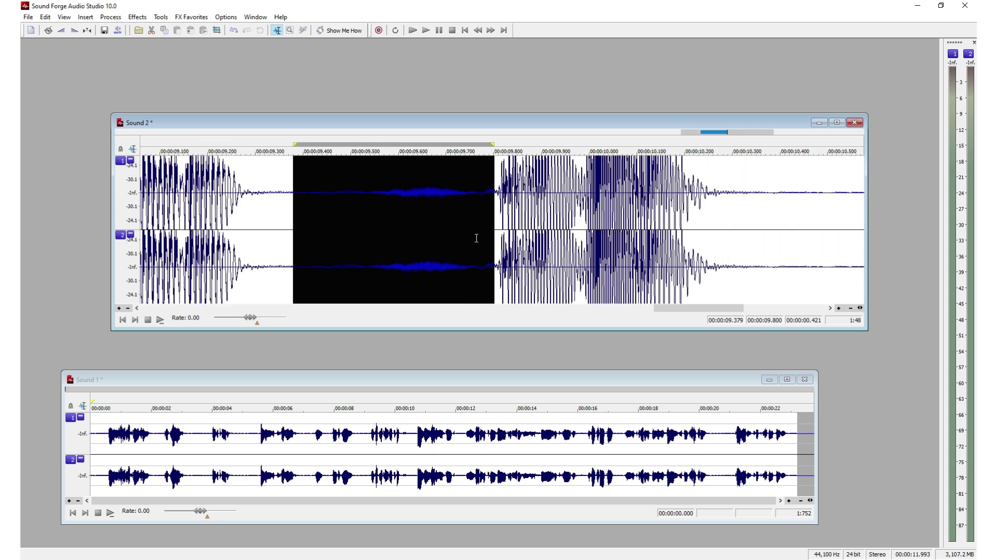
{"action": "left_click", "coordinate": [476, 238]}
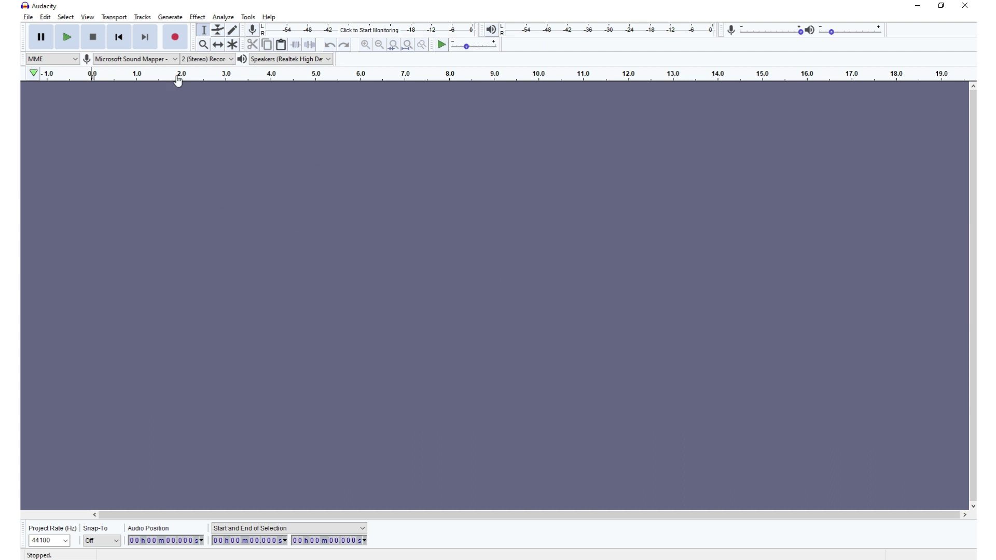
- Record about 18 seconds of speech into a new stereo Audacity track
{"action": "left_click", "coordinate": [175, 37]}
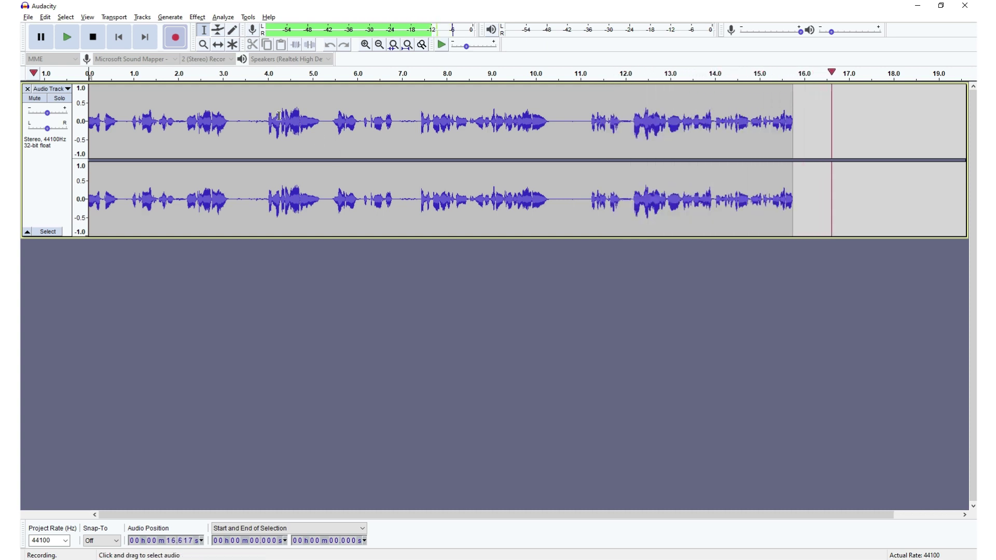
{"action": "left_click", "coordinate": [103, 40]}
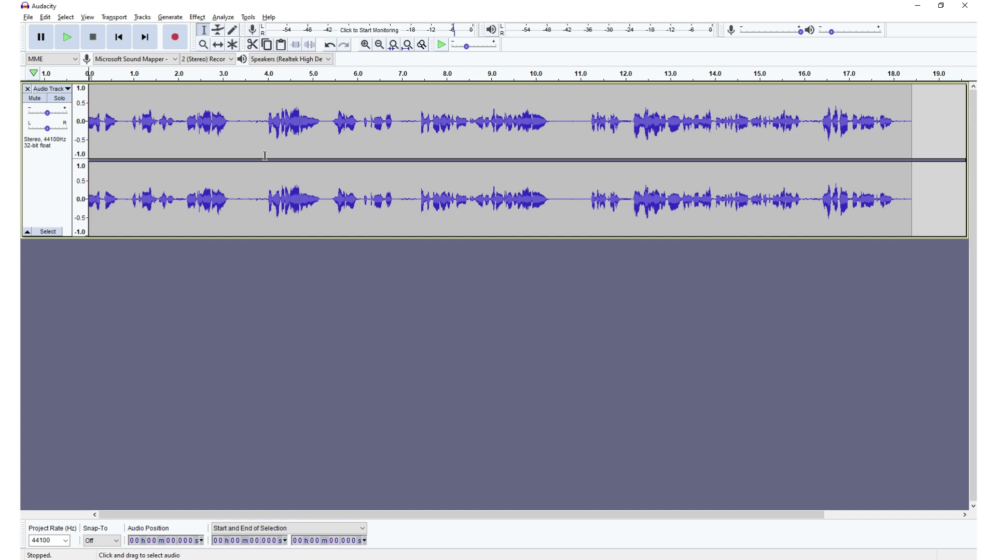
- Zoom the waveform in and out to view about 15.65–16.25 seconds near the recording's end
{"action": "scroll", "coordinate": [265, 155], "scroll_direction": "up", "scroll_amount": 5}
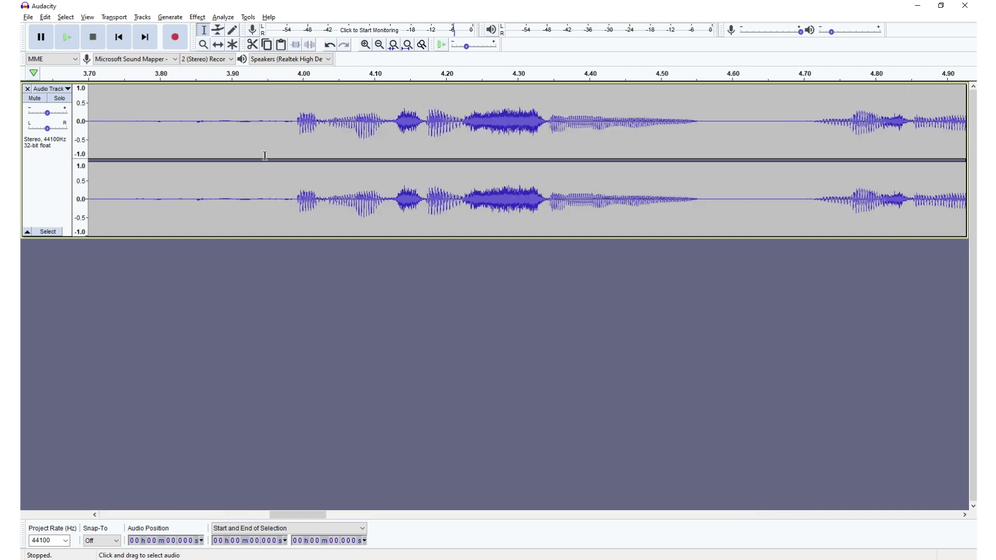
{"action": "scroll", "coordinate": [265, 155], "scroll_direction": "down", "scroll_amount": 7}
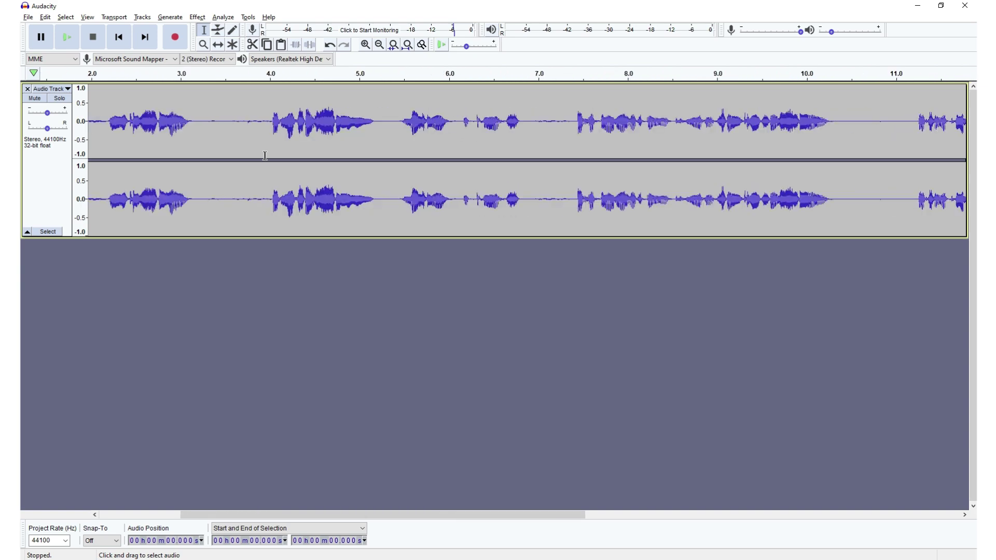
{"action": "scroll", "coordinate": [265, 156], "scroll_direction": "up", "scroll_amount": 7}
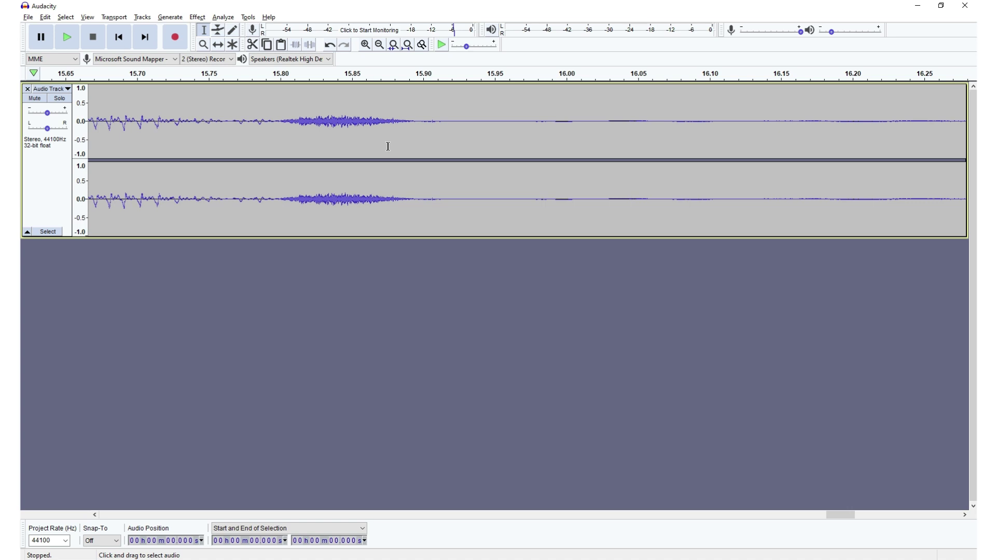
- Zoom out to about 13.3–18.2 s, then back in to about 15.30–16.60 s
{"action": "left_click", "coordinate": [366, 47]}
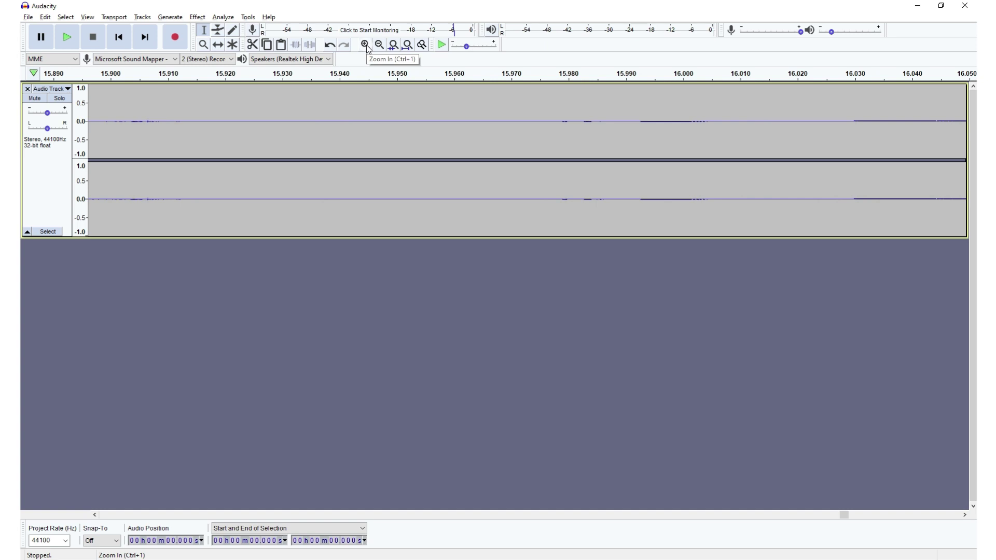
{"action": "left_click", "coordinate": [379, 46]}
{"action": "left_click", "coordinate": [379, 45]}
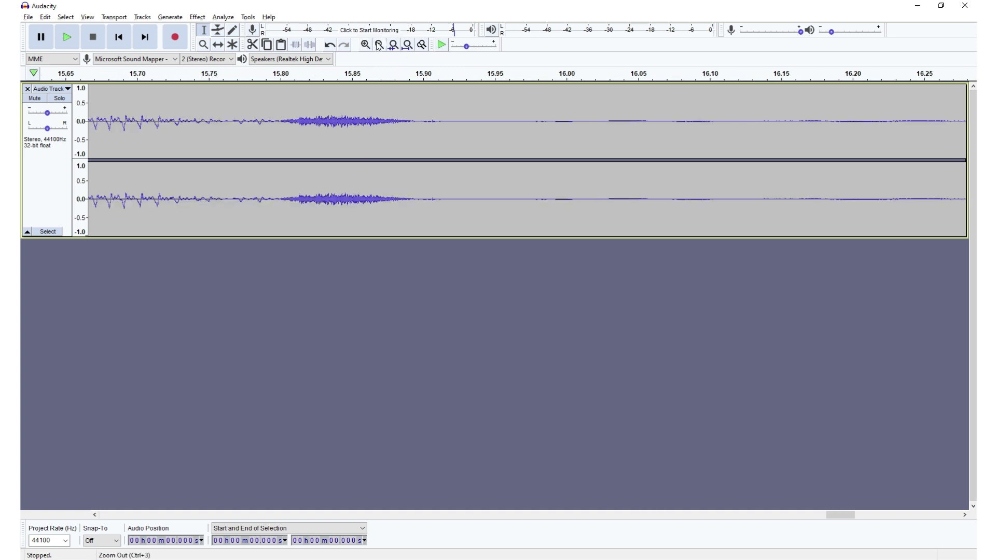
{"action": "left_click", "coordinate": [379, 46]}
{"action": "left_click", "coordinate": [379, 46]}
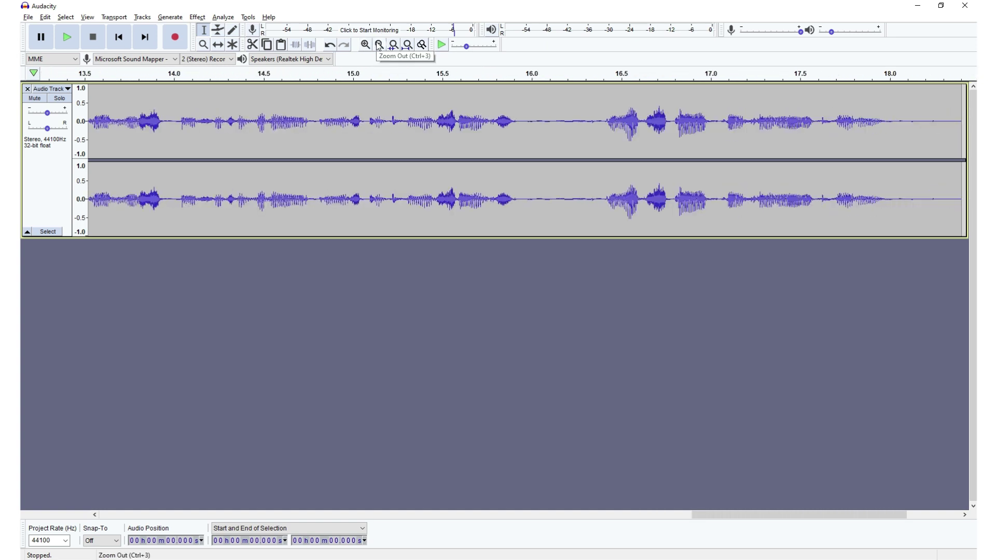
{"action": "left_click", "coordinate": [365, 45]}
{"action": "left_click", "coordinate": [366, 45]}
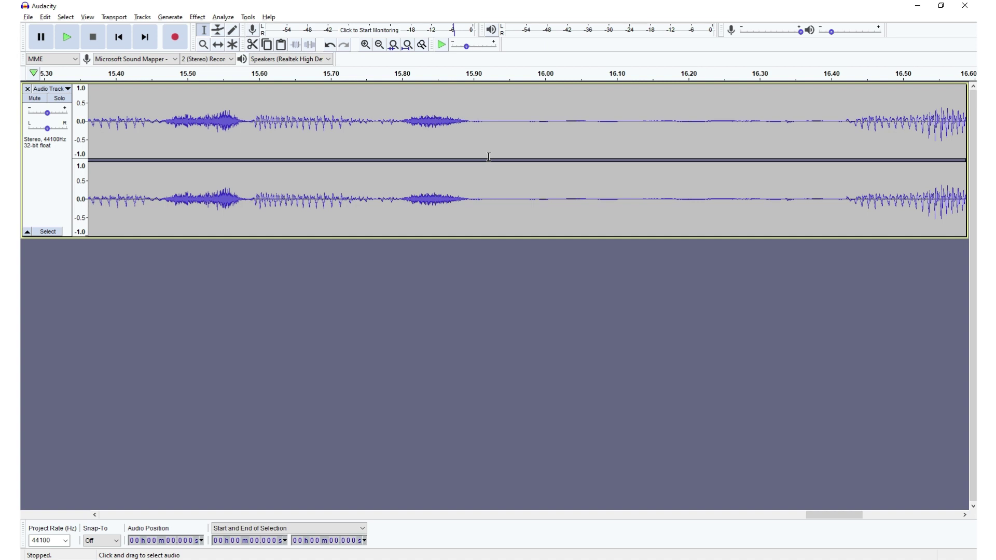
- Restore and widen the Audacity window, move it right, and bring Sound Forge's Sound 2 forward
{"action": "key", "text": "super+Down"}
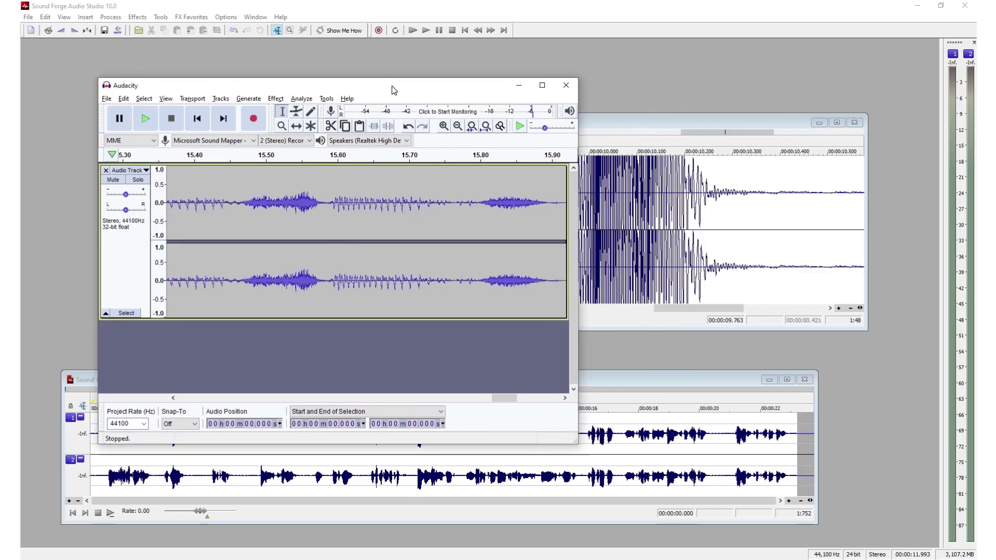
{"action": "left_click_drag", "start_coordinate": [576, 168], "coordinate": [836, 164]}
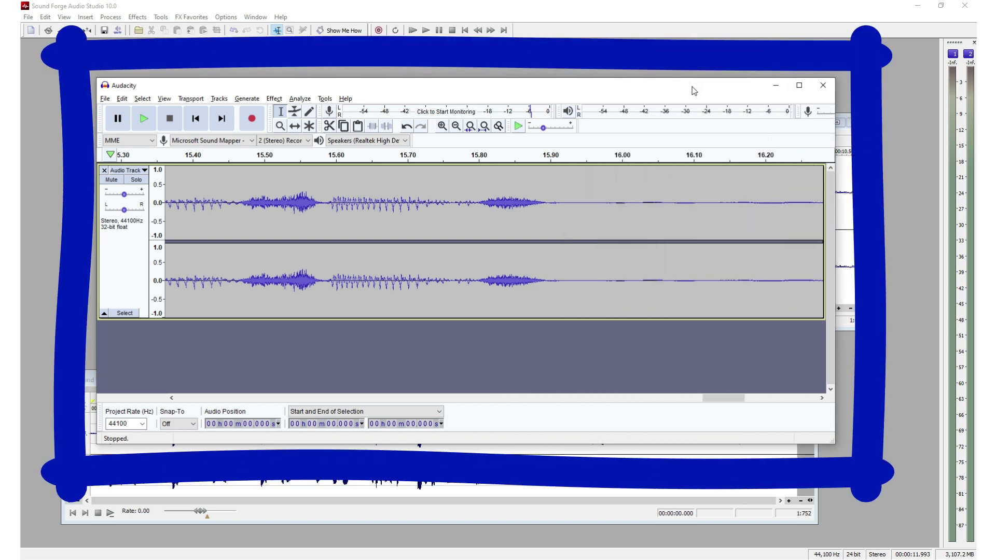
{"action": "mouse_move", "coordinate": [696, 88]}
{"action": "left_mouse_down"}
{"action": "mouse_move", "coordinate": [732, 103]}
{"action": "mouse_move", "coordinate": [787, 88]}
{"action": "mouse_move", "coordinate": [749, 82]}
{"action": "mouse_move", "coordinate": [767, 93]}
{"action": "mouse_move", "coordinate": [781, 81]}
{"action": "mouse_move", "coordinate": [770, 74]}
{"action": "left_mouse_up"}
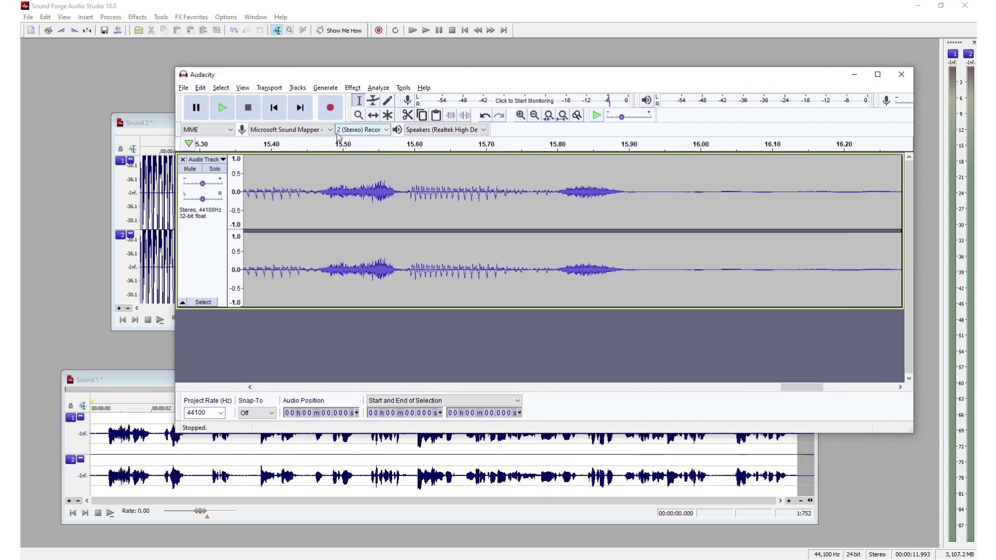
{"action": "left_click_drag", "start_coordinate": [258, 79], "coordinate": [387, 73]}
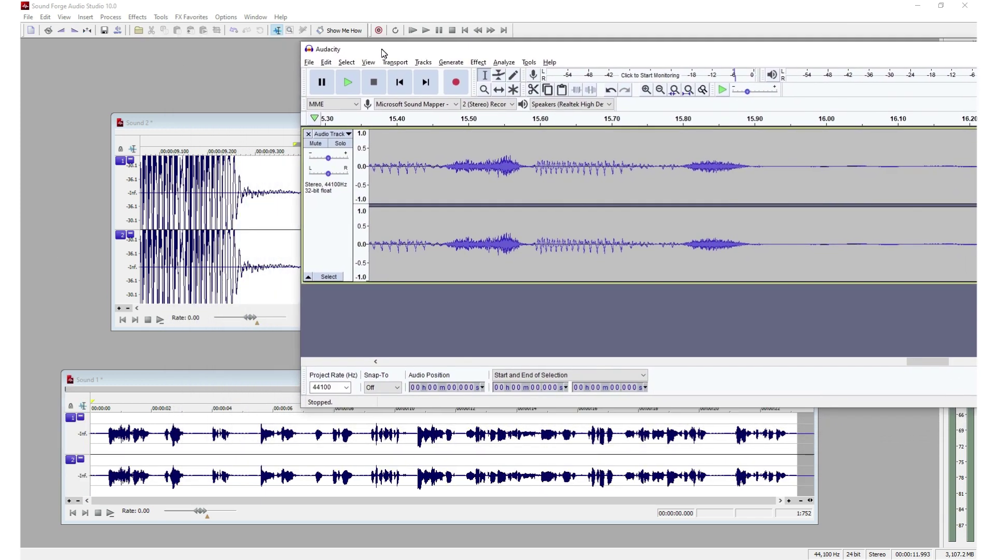
{"action": "left_click_drag", "start_coordinate": [140, 124], "coordinate": [628, 199]}
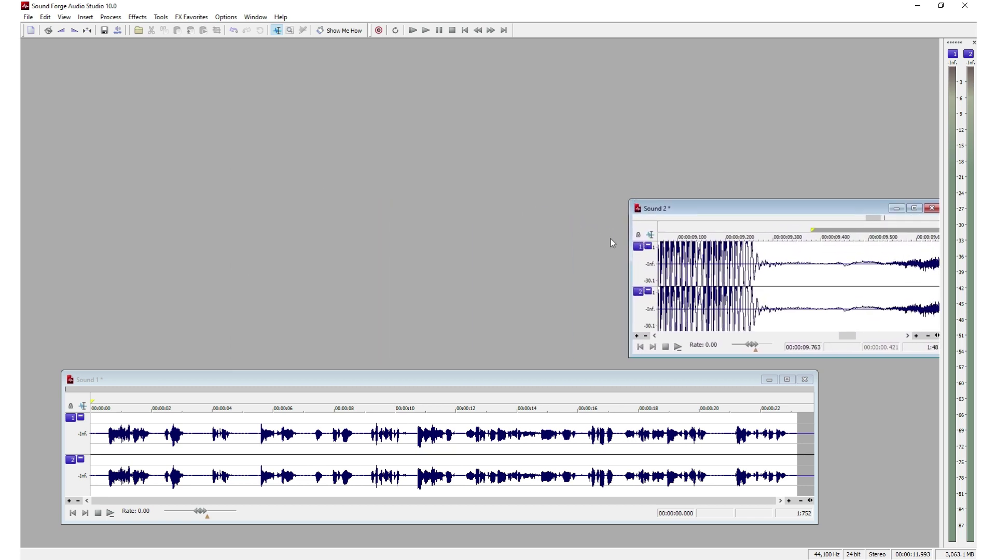
- Narrow the Sound 1 and Sound 2 windows and place them side by side at bottom left
{"action": "left_click", "coordinate": [630, 383]}
{"action": "left_click_drag", "start_coordinate": [817, 408], "coordinate": [199, 408]}
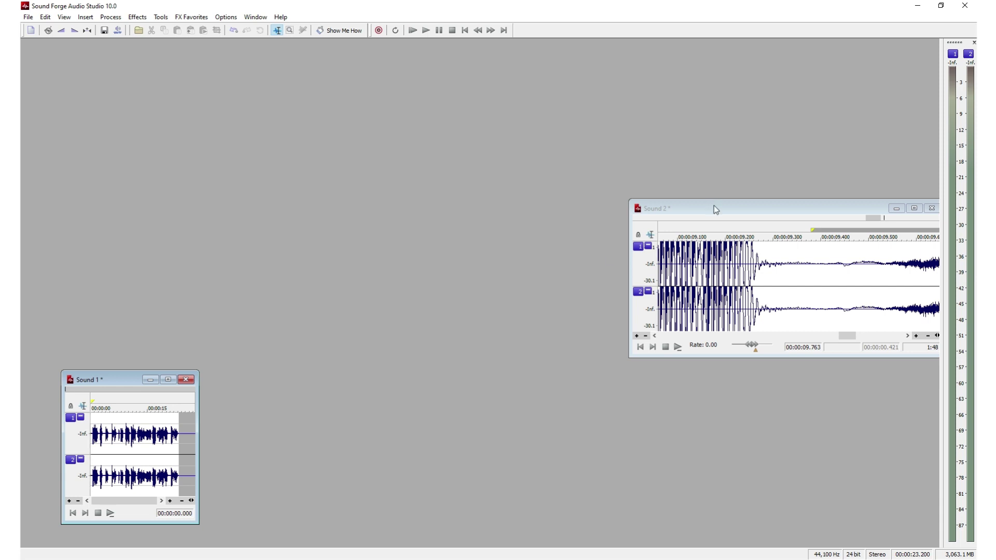
{"action": "left_click_drag", "start_coordinate": [714, 206], "coordinate": [307, 357]}
{"action": "left_click_drag", "start_coordinate": [223, 407], "coordinate": [388, 407]}
{"action": "left_click_drag", "start_coordinate": [417, 366], "coordinate": [239, 384]}
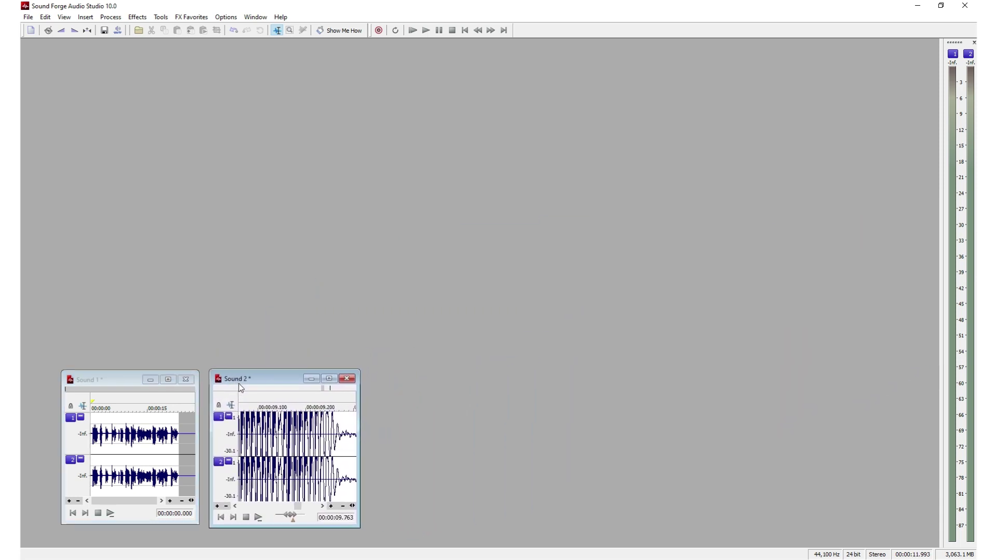
{"action": "left_click", "coordinate": [111, 381]}
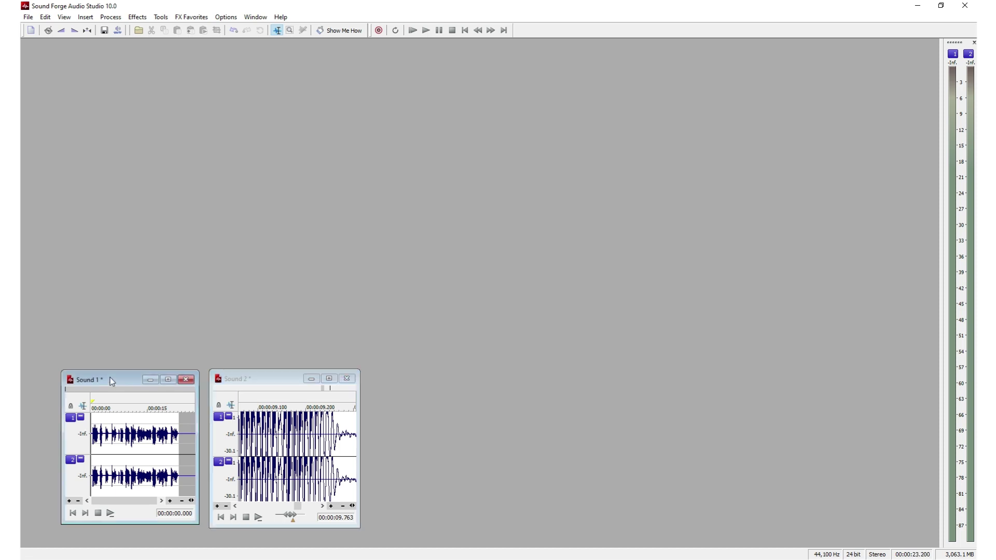
{"action": "left_click", "coordinate": [258, 383]}
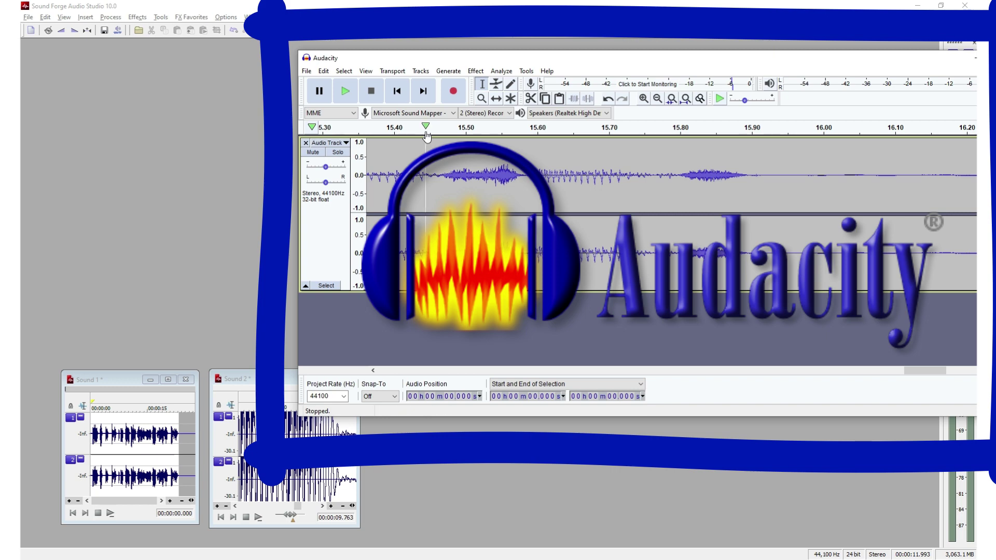
{"action": "left_click", "coordinate": [307, 71]}
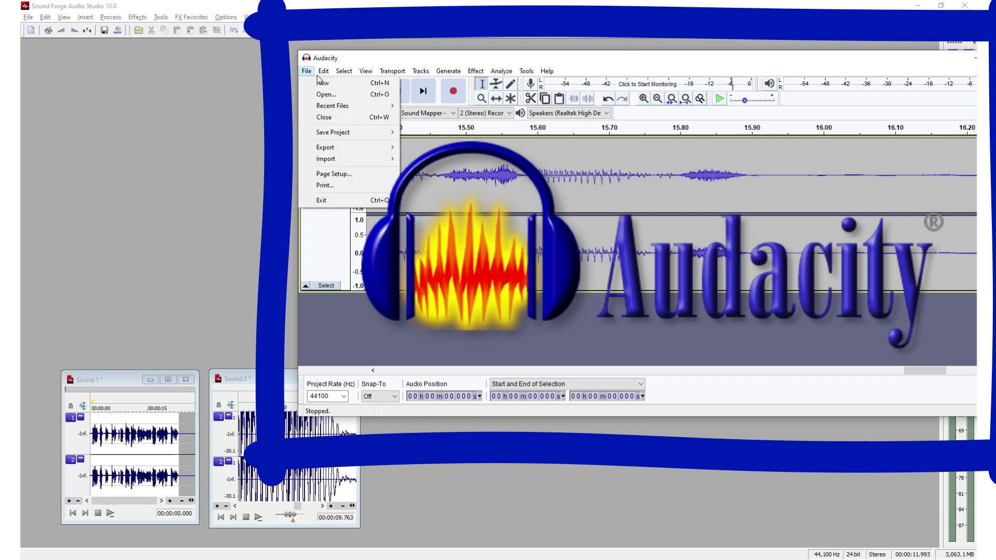
- Record a short take in a new Audacity project window, then return to Sound Forge's Sound 2
{"action": "left_click", "coordinate": [347, 83]}
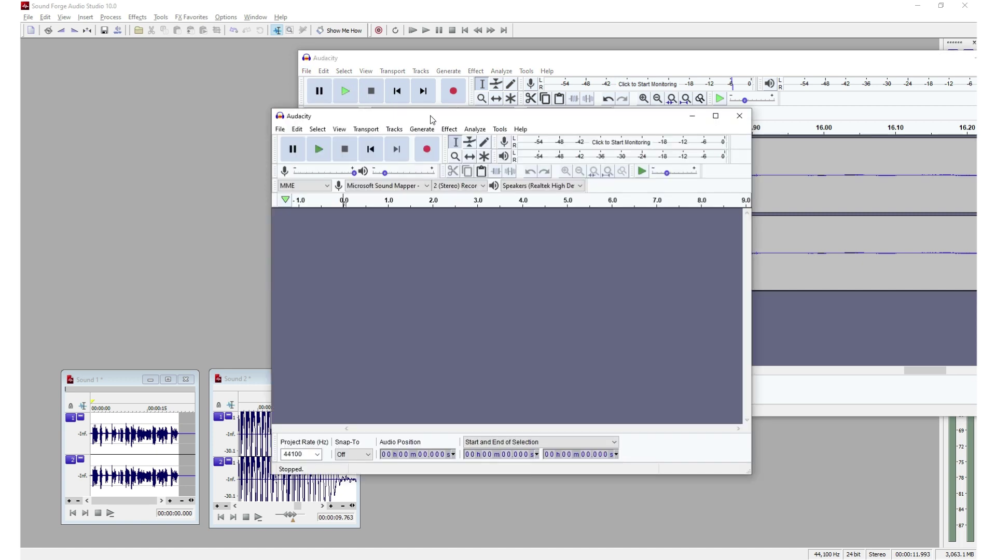
{"action": "left_click_drag", "start_coordinate": [429, 116], "coordinate": [356, 160]}
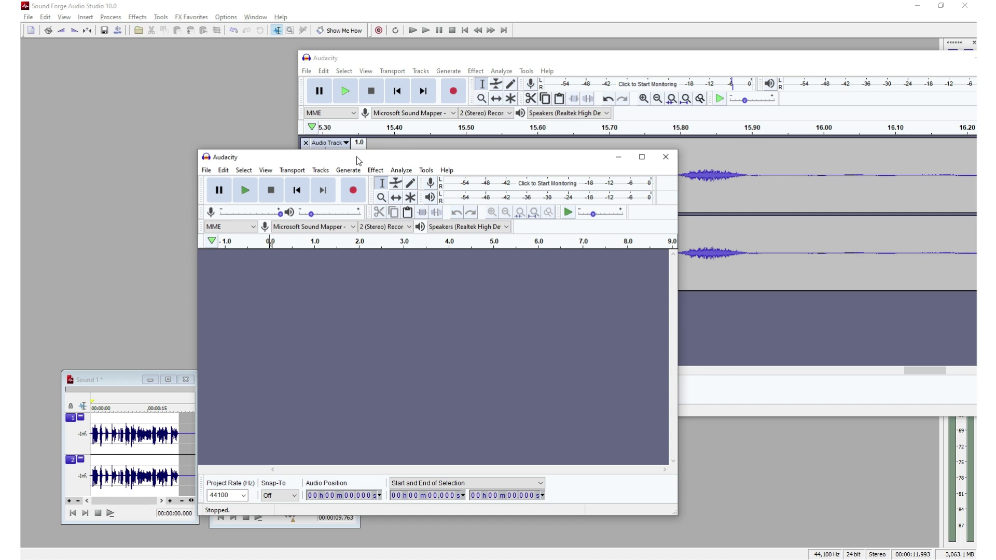
{"action": "left_click", "coordinate": [352, 191]}
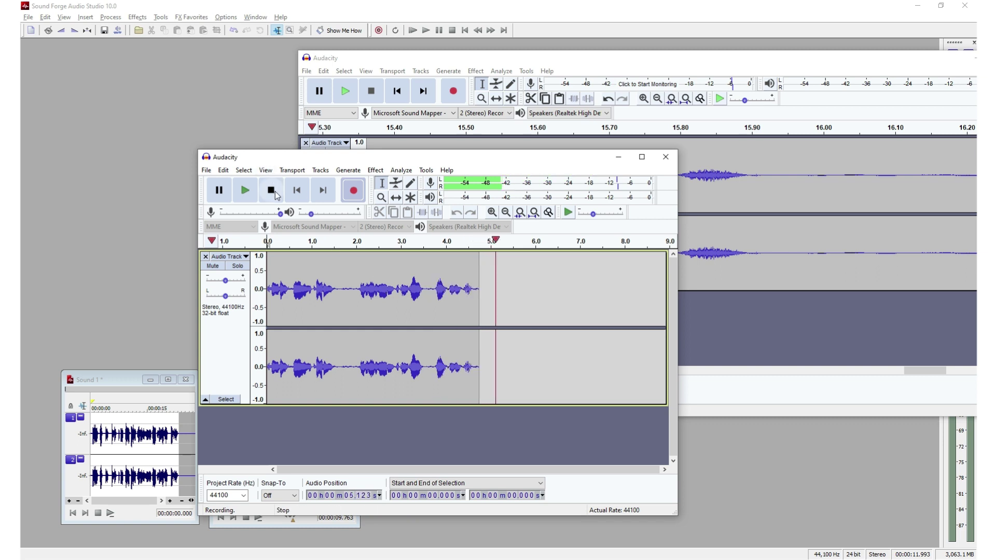
{"action": "key", "text": "space"}
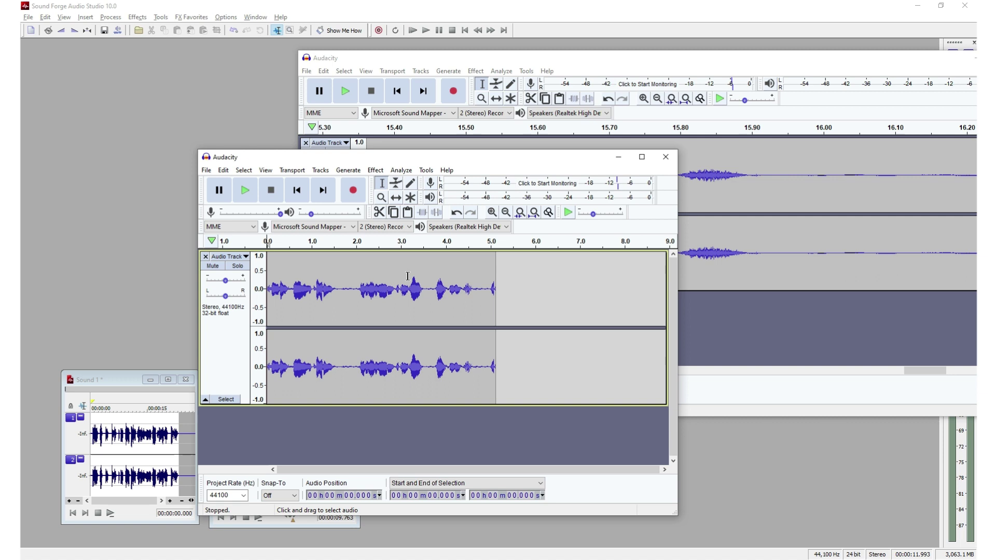
{"action": "key", "text": "alt+Tab"}
{"action": "left_click", "coordinate": [256, 376]}
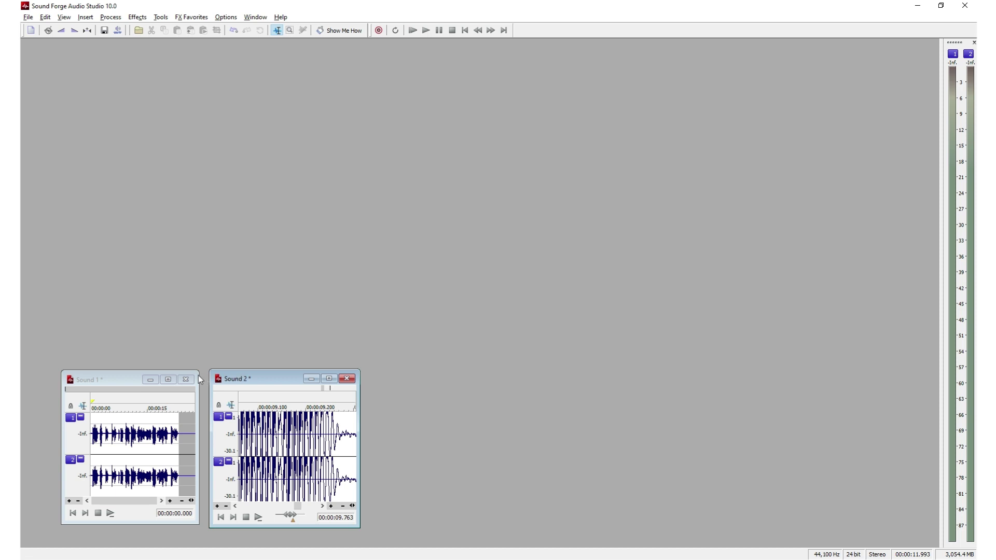
- Move Sound 2 to the right and widen both the Sound 1 and Sound 2 windows
{"action": "left_click", "coordinate": [114, 377]}
{"action": "left_click_drag", "start_coordinate": [270, 378], "coordinate": [465, 375]}
{"action": "left_click_drag", "start_coordinate": [587, 430], "coordinate": [863, 423]}
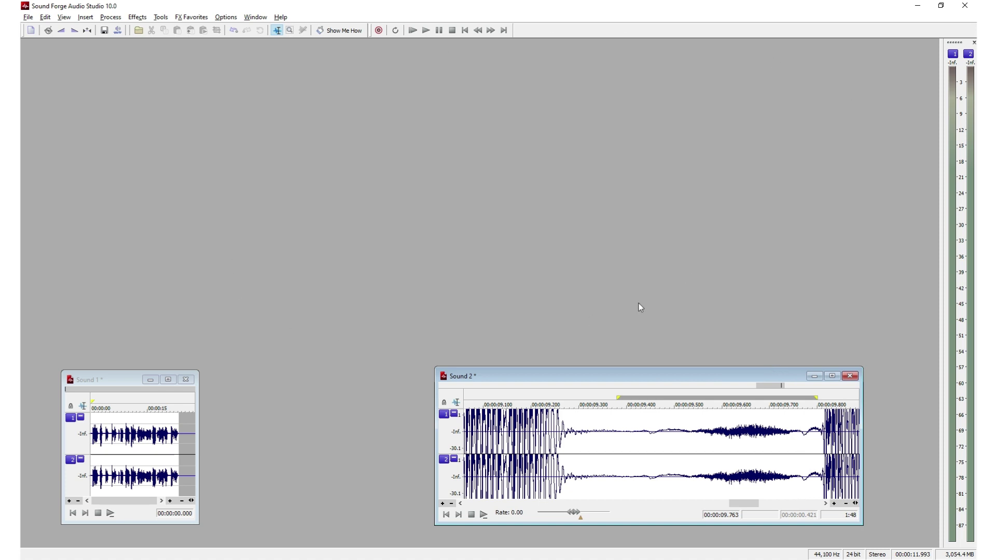
{"action": "left_click_drag", "start_coordinate": [199, 427], "coordinate": [424, 426]}
- Copy a 0.410-second stretch of Sound 2 and paste it into Sound 1 at about 20.351 s
{"action": "left_click", "coordinate": [624, 454]}
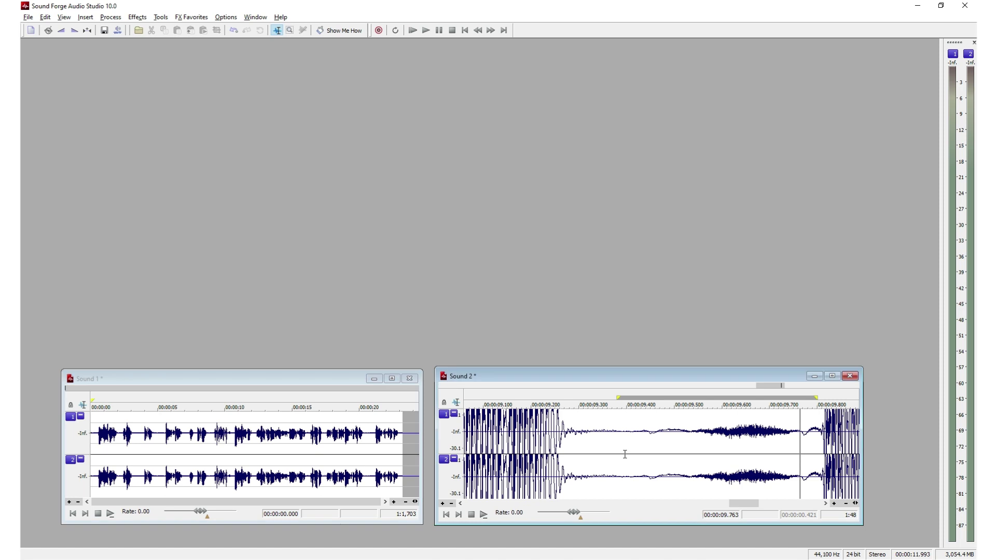
{"action": "left_click_drag", "start_coordinate": [651, 442], "coordinate": [811, 445]}
{"action": "right_click", "coordinate": [641, 468]}
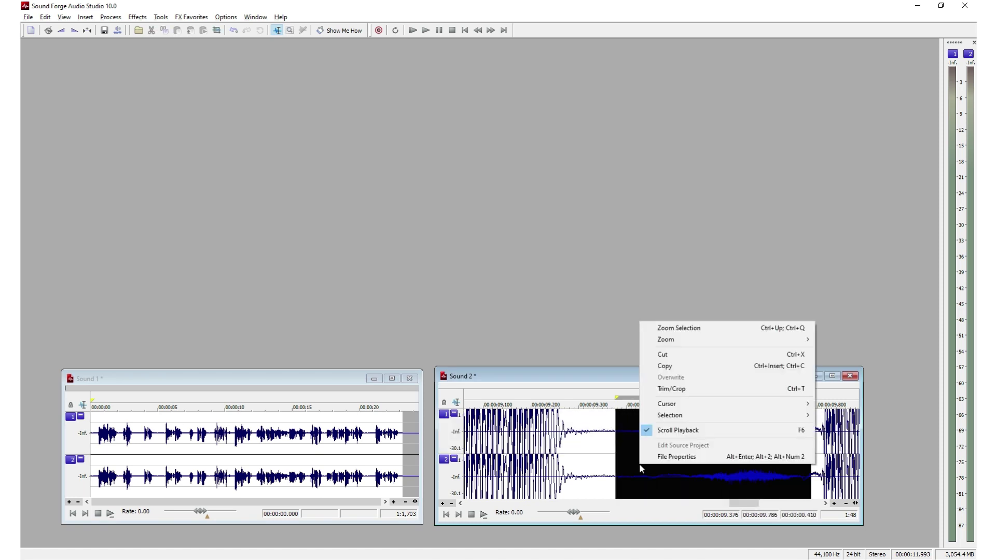
{"action": "left_click", "coordinate": [696, 365]}
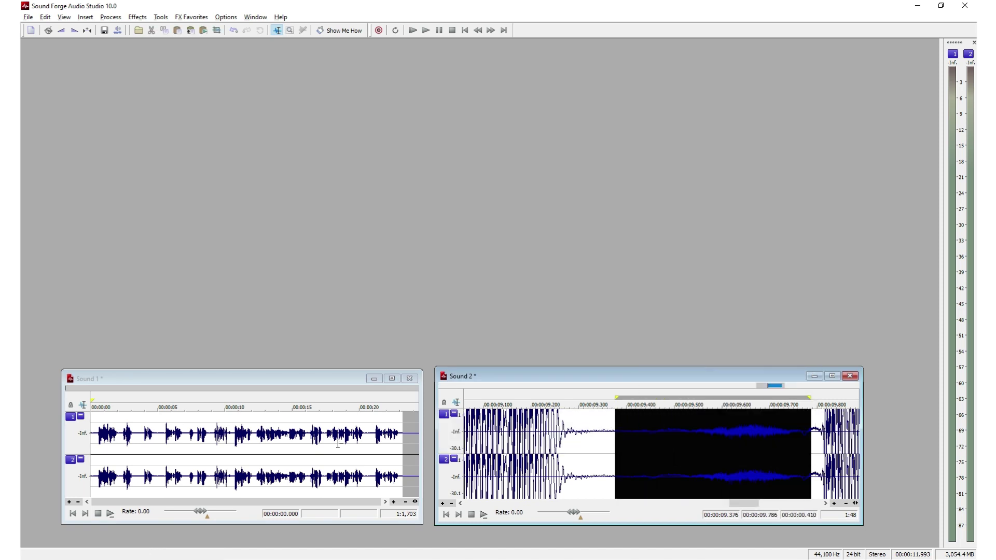
{"action": "left_click", "coordinate": [328, 443]}
{"action": "left_click", "coordinate": [365, 441]}
{"action": "right_click", "coordinate": [365, 441]}
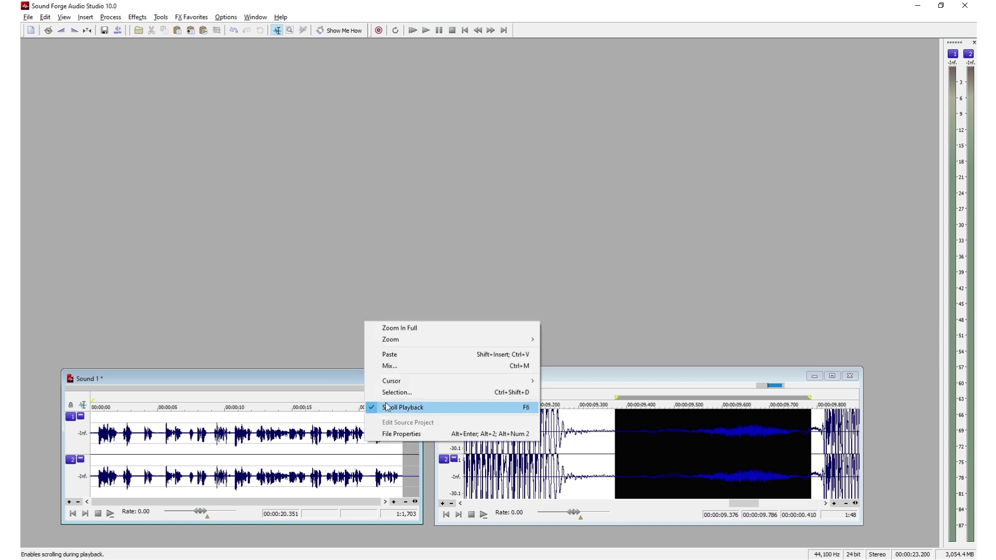
{"action": "left_click", "coordinate": [415, 356]}
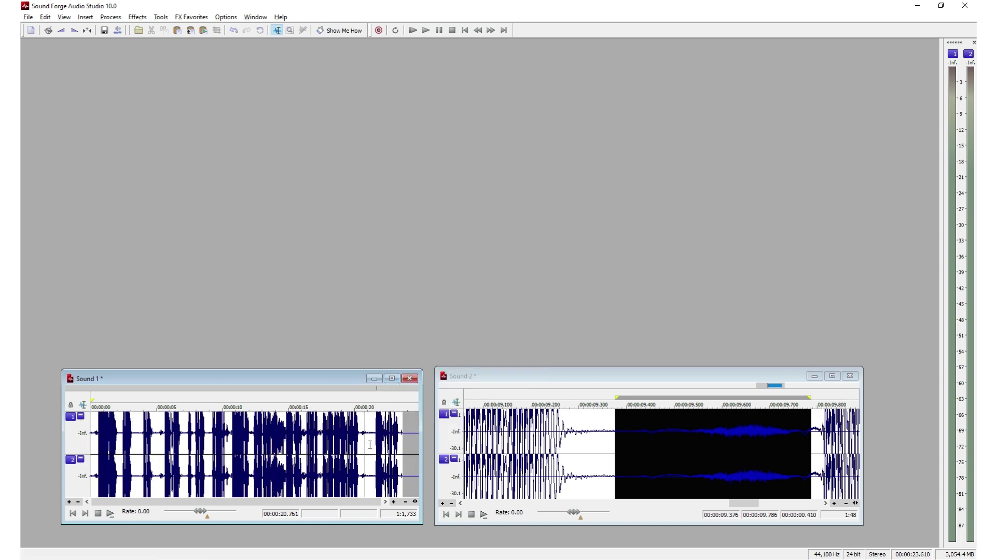
{"action": "left_click", "coordinate": [477, 377]}
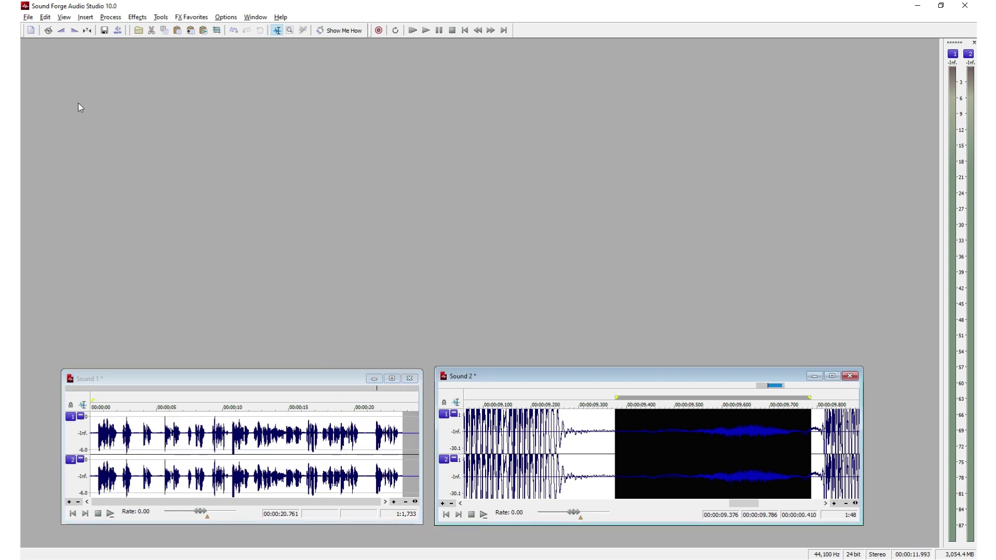
- Create new empty files Sound 3, Sound 4 and Sound 5, stacking them in the workspace
{"action": "left_click", "coordinate": [30, 30]}
{"action": "left_click_drag", "start_coordinate": [91, 72], "coordinate": [231, 213]}
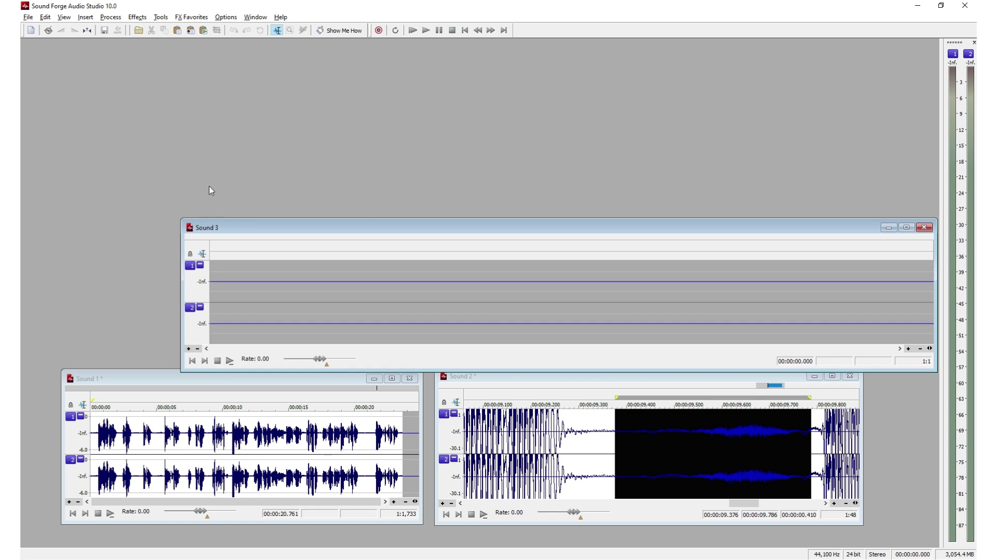
{"action": "left_click", "coordinate": [31, 30]}
{"action": "left_click_drag", "start_coordinate": [174, 94], "coordinate": [368, 74]}
{"action": "left_click", "coordinate": [30, 31]}
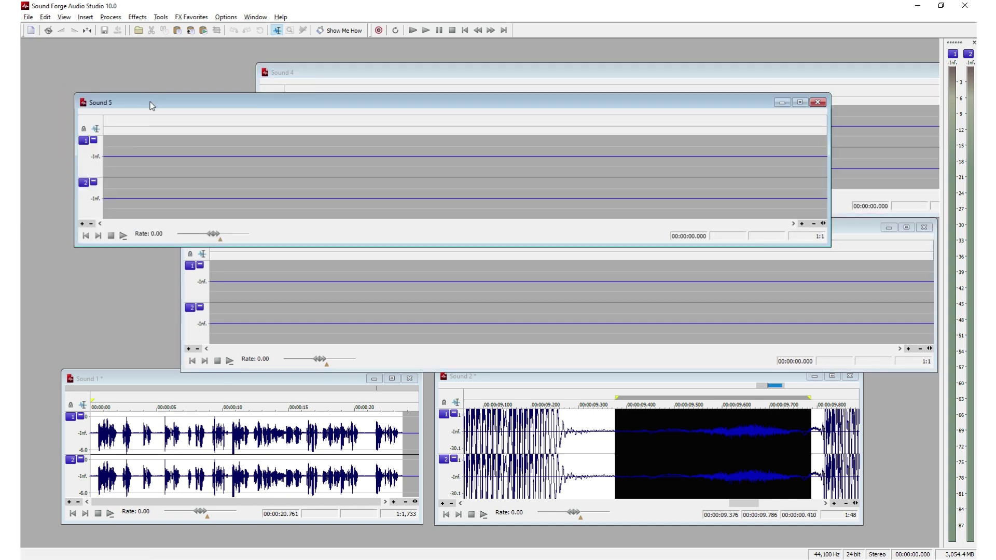
{"action": "left_click_drag", "start_coordinate": [150, 102], "coordinate": [408, 142]}
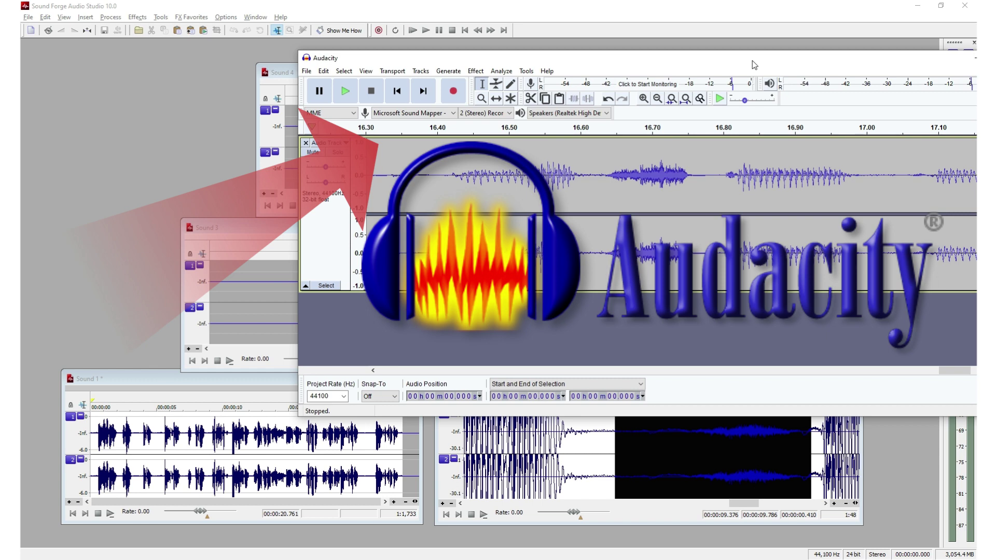
- Arrange the two Audacity project windows side by side, shrinking one from its corner
{"action": "left_click_drag", "start_coordinate": [755, 64], "coordinate": [535, 151]}
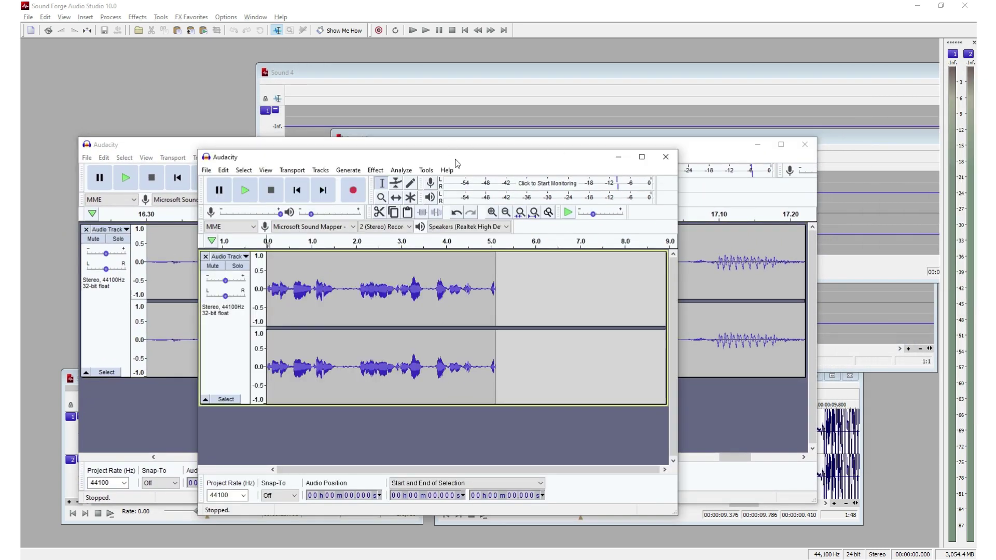
{"action": "left_click_drag", "start_coordinate": [457, 163], "coordinate": [654, 198]}
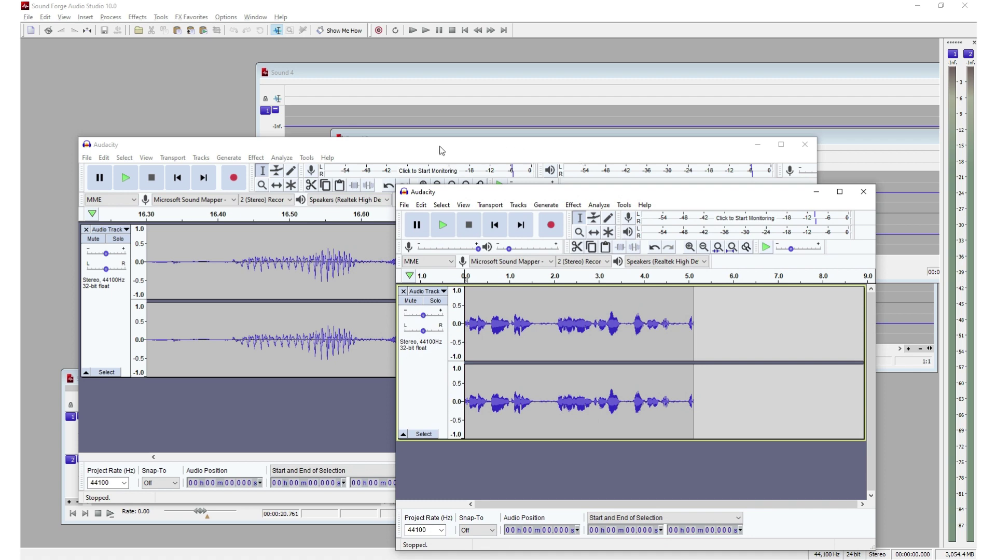
{"action": "left_click_drag", "start_coordinate": [395, 151], "coordinate": [363, 79]}
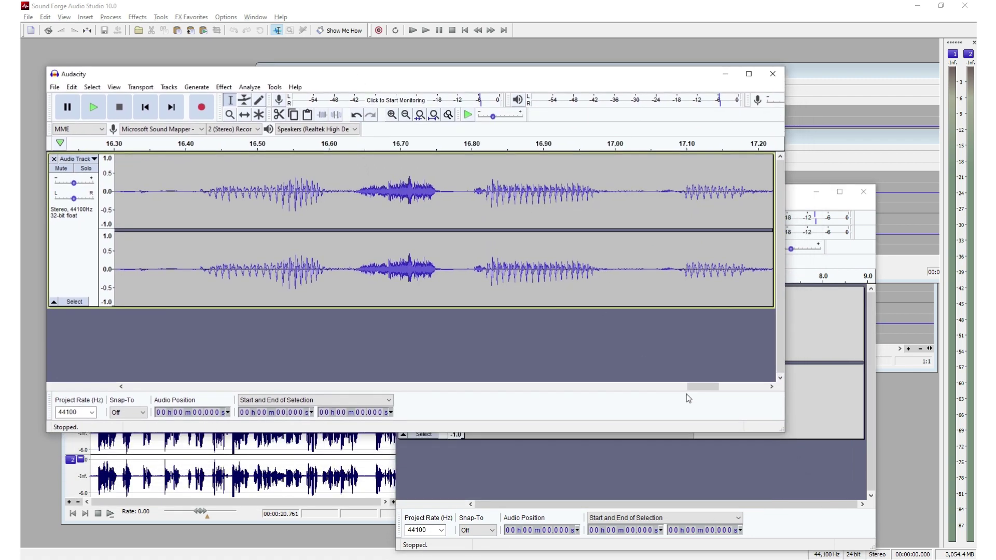
{"action": "left_click_drag", "start_coordinate": [781, 430], "coordinate": [553, 371]}
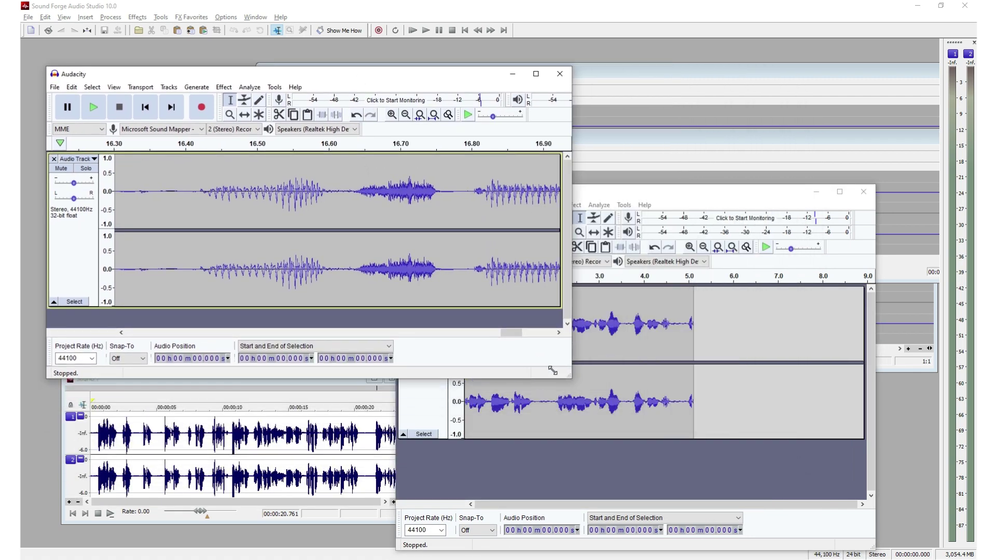
{"action": "left_click_drag", "start_coordinate": [638, 195], "coordinate": [662, 184]}
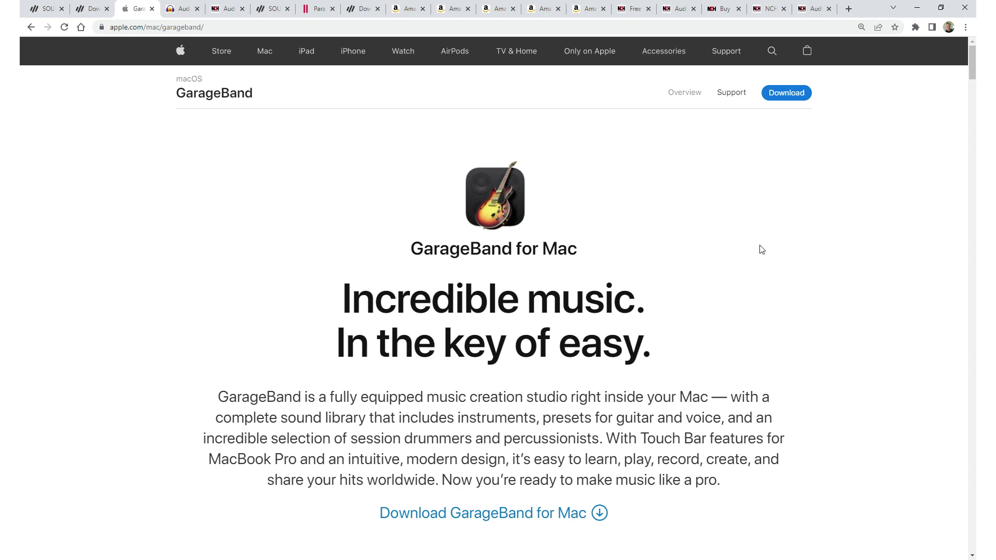
- Scroll down the GarageBand for Mac page and switch to the next Chrome tab
{"action": "scroll", "coordinate": [677, 296], "scroll_direction": "down", "scroll_amount": 8}
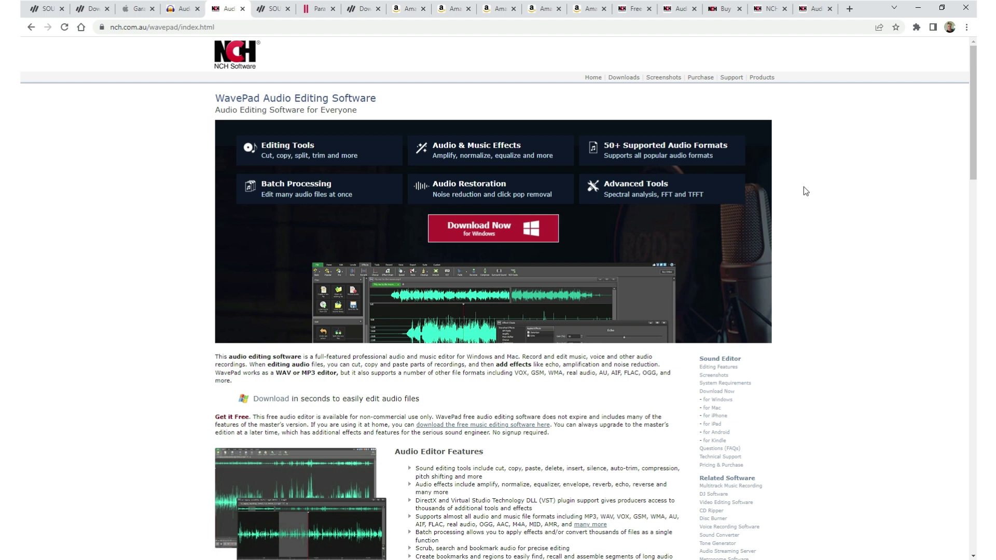
{"action": "key", "text": "ctrl+Tab"}
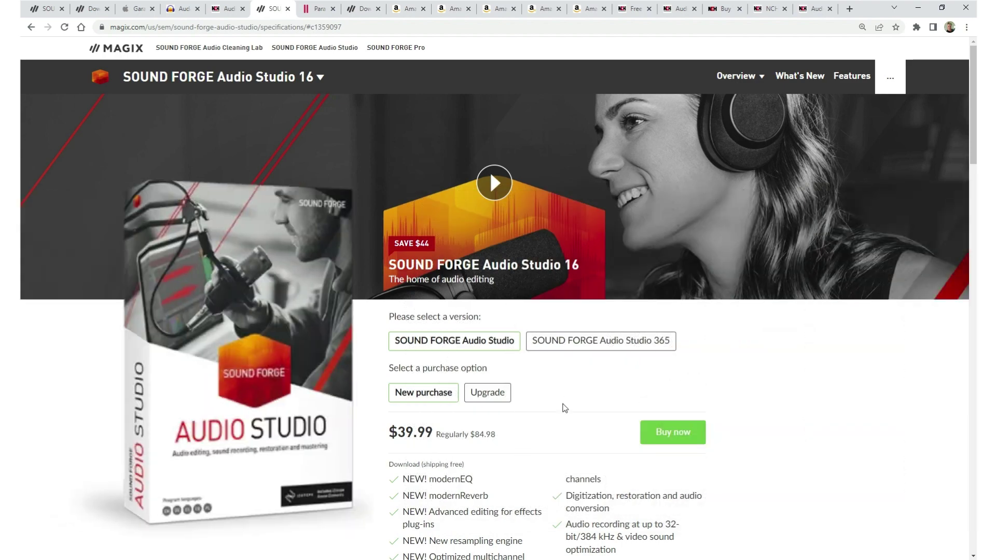
- Switch to the next Chrome tab, moving past the $39.99 MAGIX Sound Forge Audio Studio 16 page
{"action": "key", "text": "ctrl+Tab"}
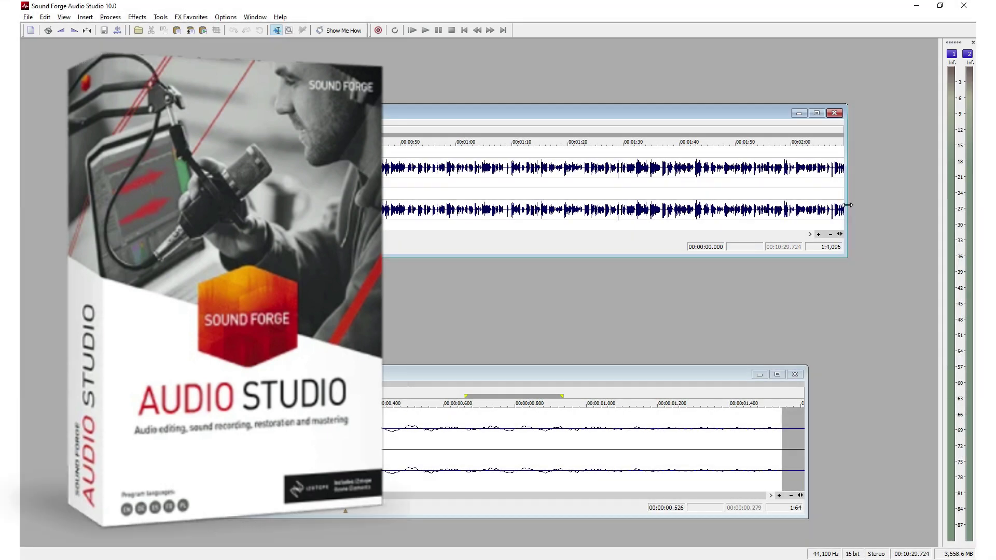
- Enlarge the V01 Audiobook Introduction.wav window and zoom in for a taller, more detailed waveform
{"action": "left_click_drag", "start_coordinate": [846, 201], "coordinate": [658, 197]}
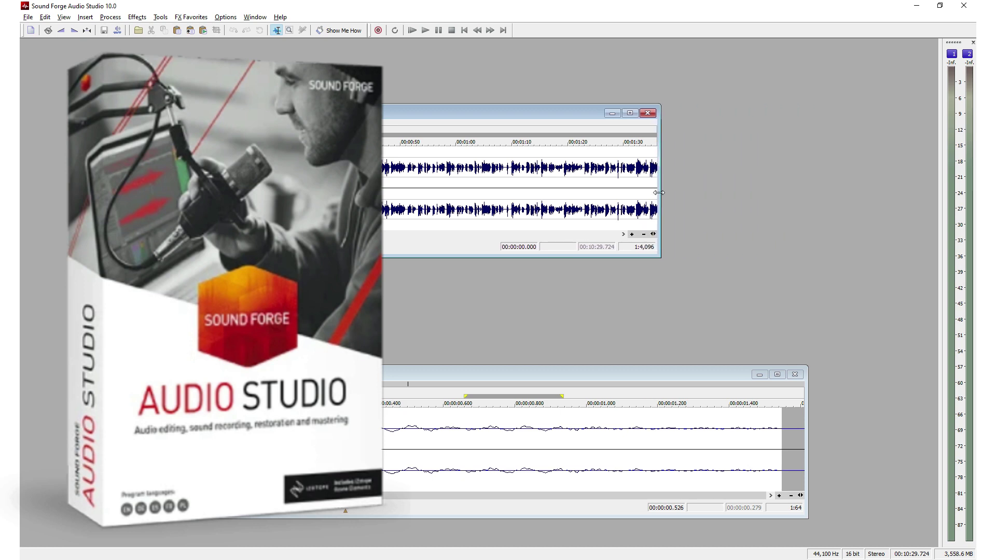
{"action": "left_click_drag", "start_coordinate": [668, 260], "coordinate": [881, 306]}
{"action": "scroll", "coordinate": [439, 238], "scroll_direction": "up", "scroll_amount": 1}
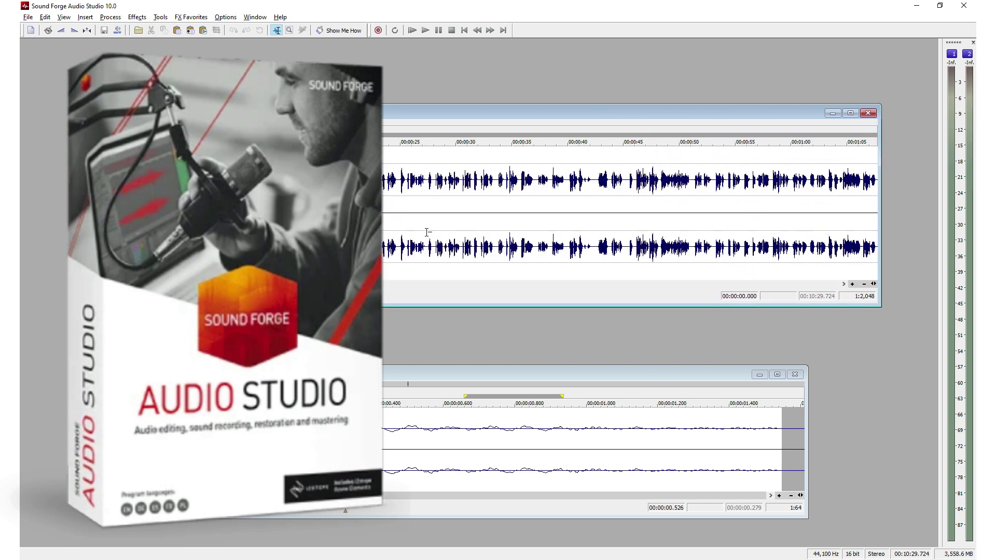
{"action": "scroll", "coordinate": [426, 232], "scroll_direction": "up", "scroll_amount": 1}
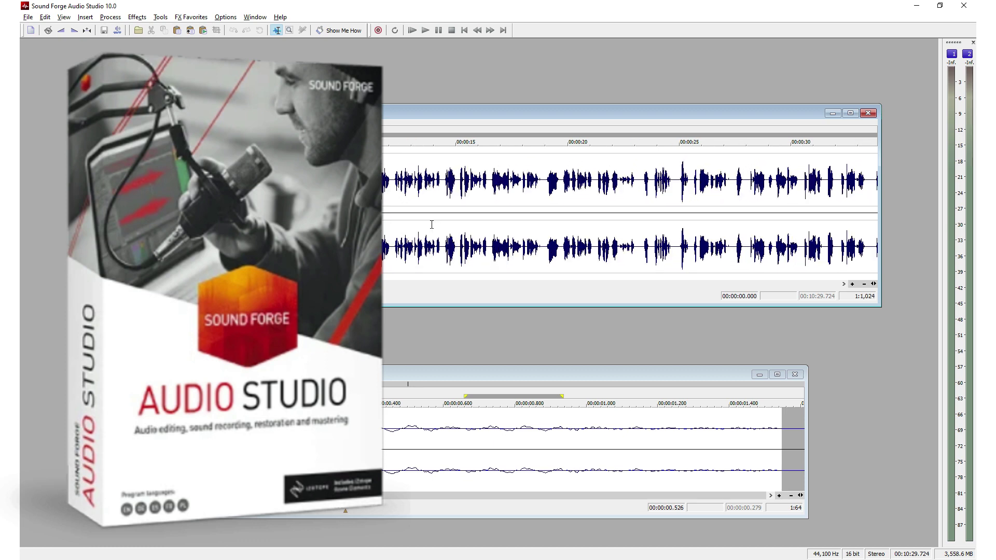
{"action": "scroll", "coordinate": [431, 224], "scroll_direction": "up", "scroll_amount": 2}
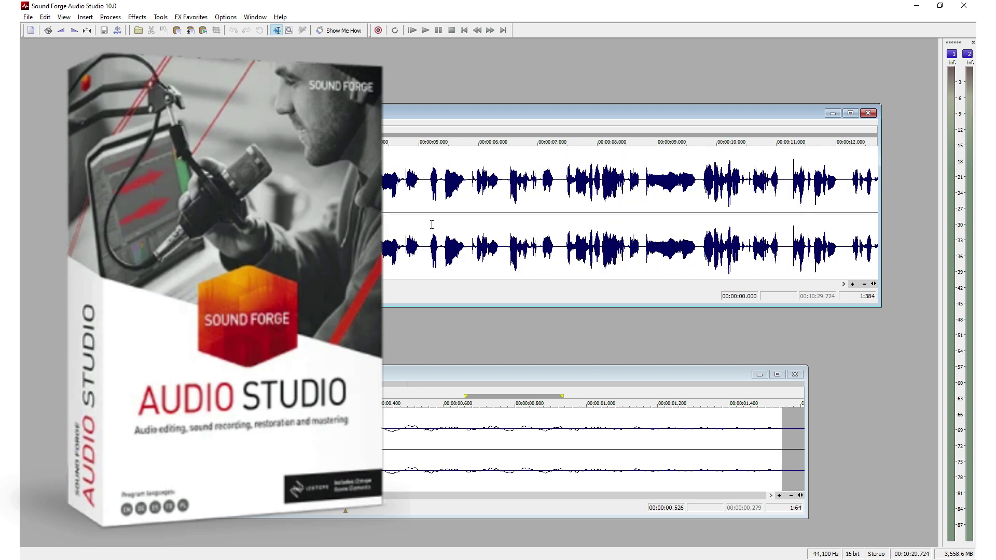
{"action": "scroll", "coordinate": [629, 212], "scroll_direction": "right", "scroll_amount": 6}
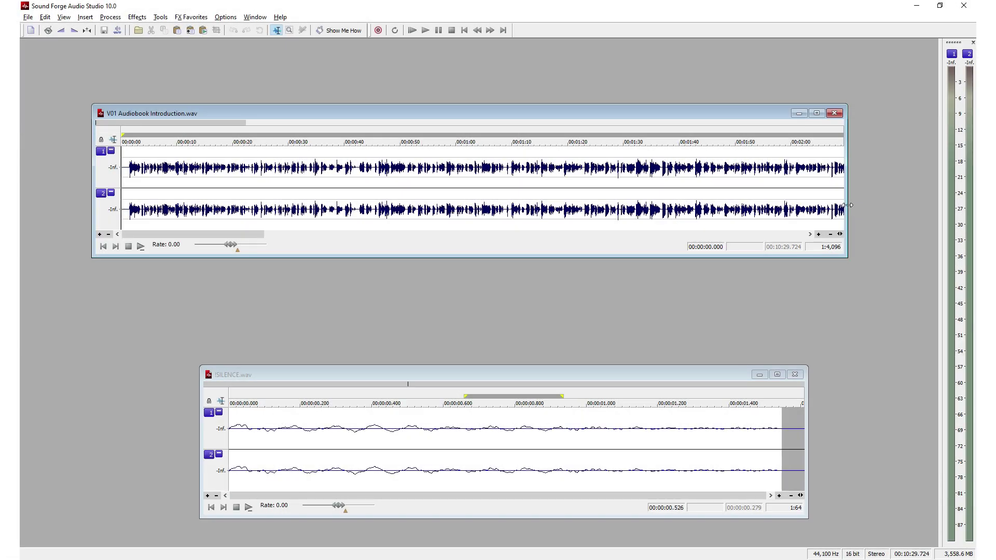
{"action": "left_click_drag", "start_coordinate": [846, 200], "coordinate": [661, 200]}
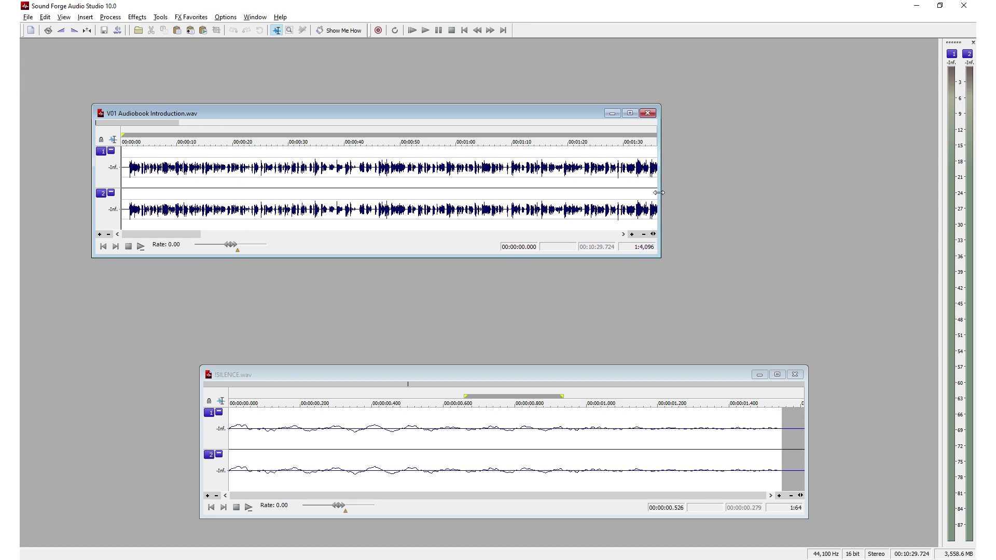
{"action": "left_click_drag", "start_coordinate": [667, 260], "coordinate": [888, 310]}
{"action": "scroll", "coordinate": [438, 238], "scroll_direction": "up", "scroll_amount": 1}
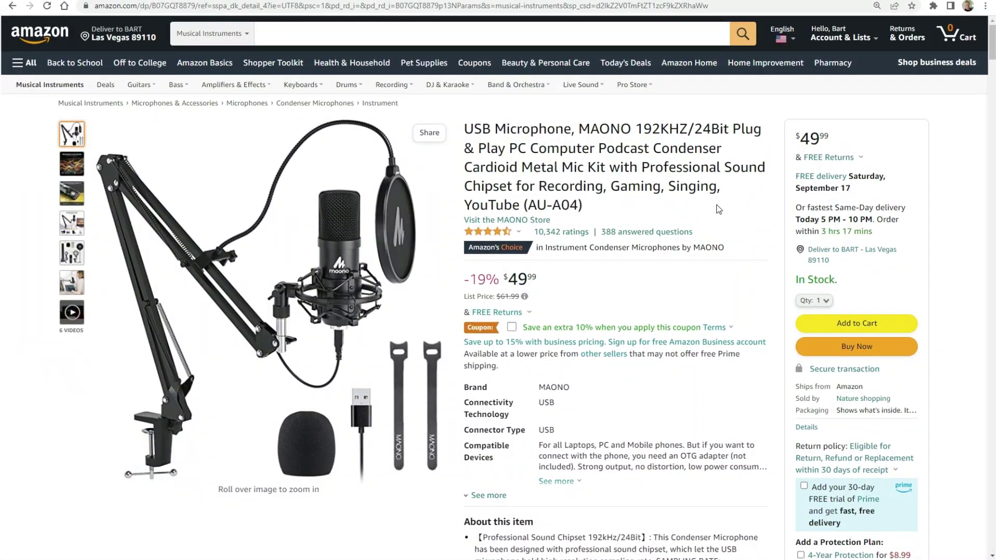
- Preview the product images for the MAONO USB microphone and the Sony ZX Series headphones
{"action": "mouse_move", "coordinate": [365, 243]}
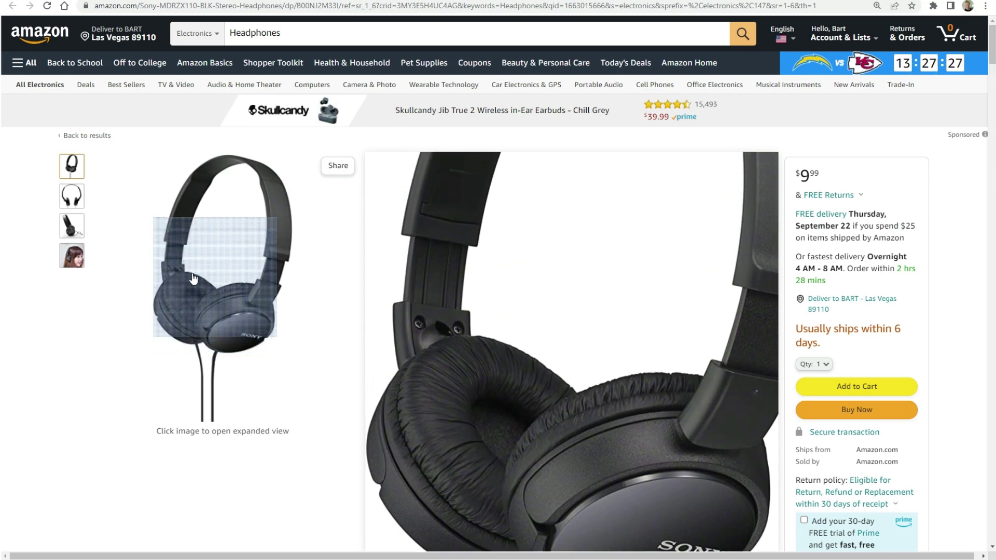
{"action": "mouse_move", "coordinate": [75, 197]}
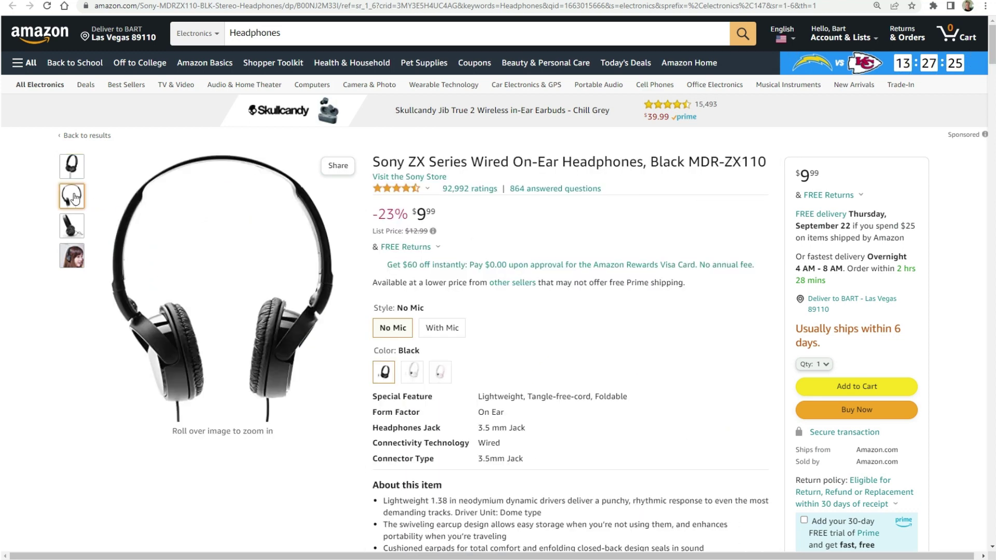